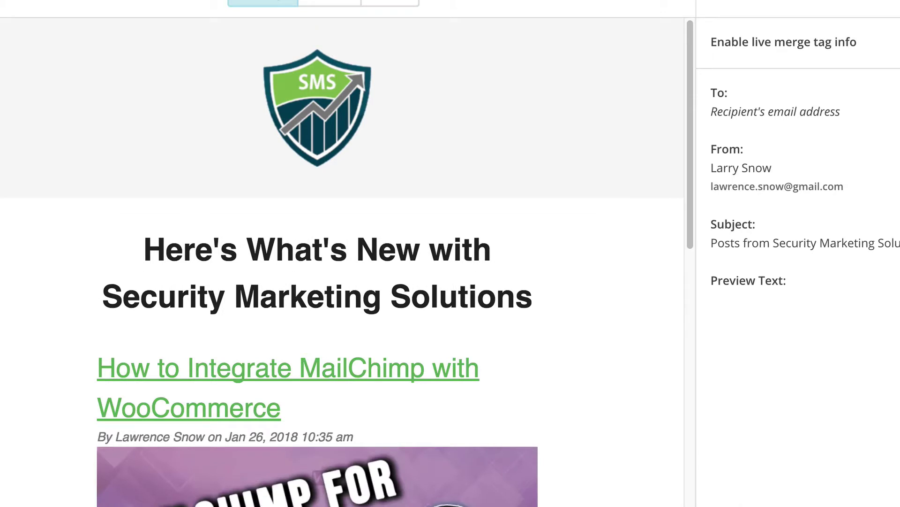
pyautogui.scroll(-1, 626, 42)
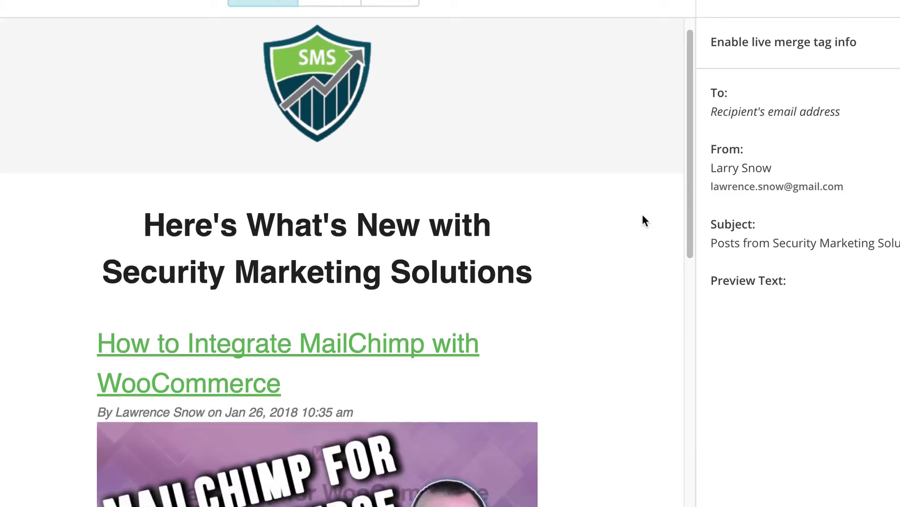
pyautogui.scroll(-3, 642, 215)
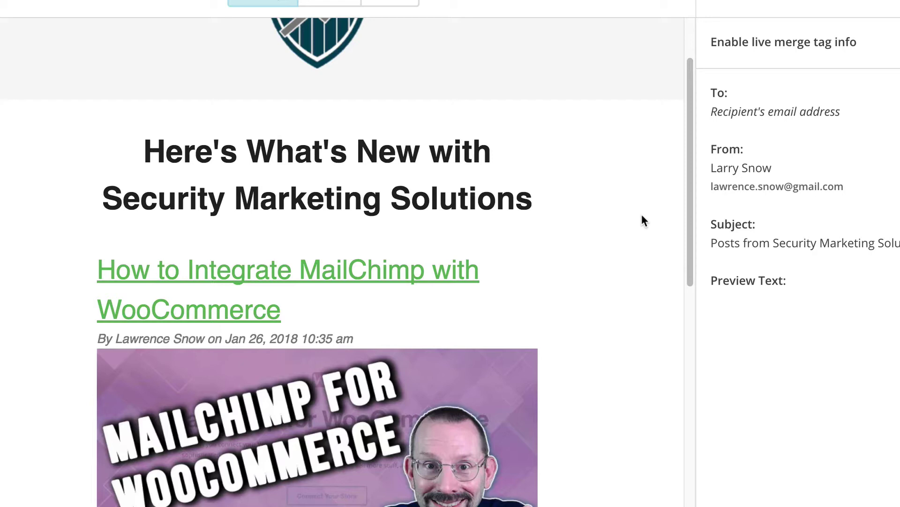
pyautogui.scroll(-4, 641, 215)
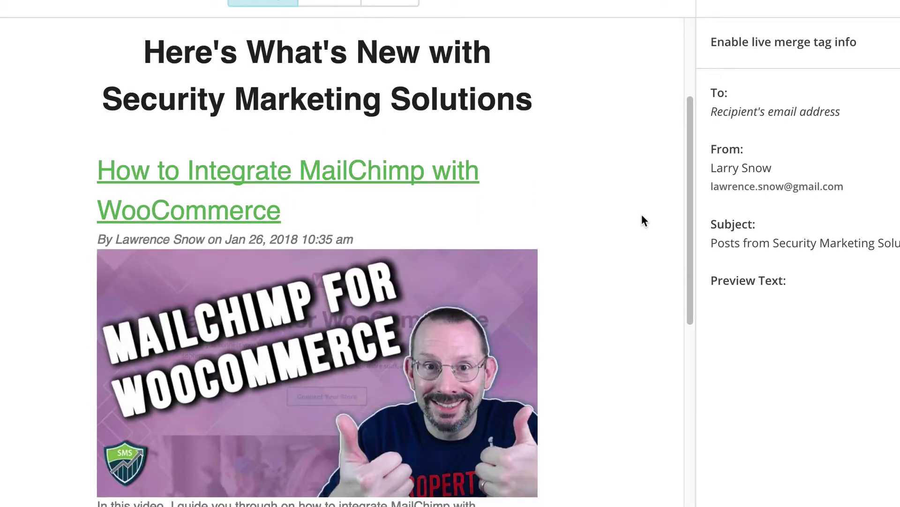
pyautogui.scroll(-1, 643, 221)
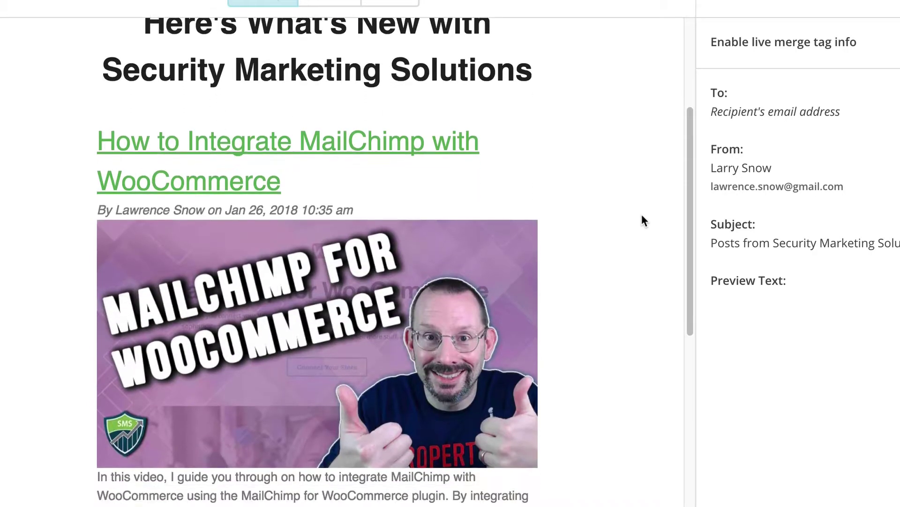
pyautogui.scroll(-10, 642, 220)
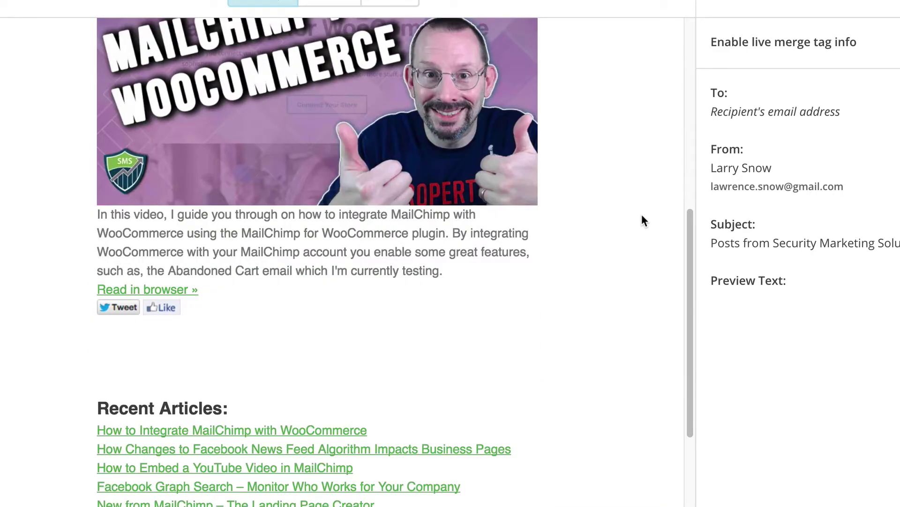
pyautogui.scroll(-2, 643, 220)
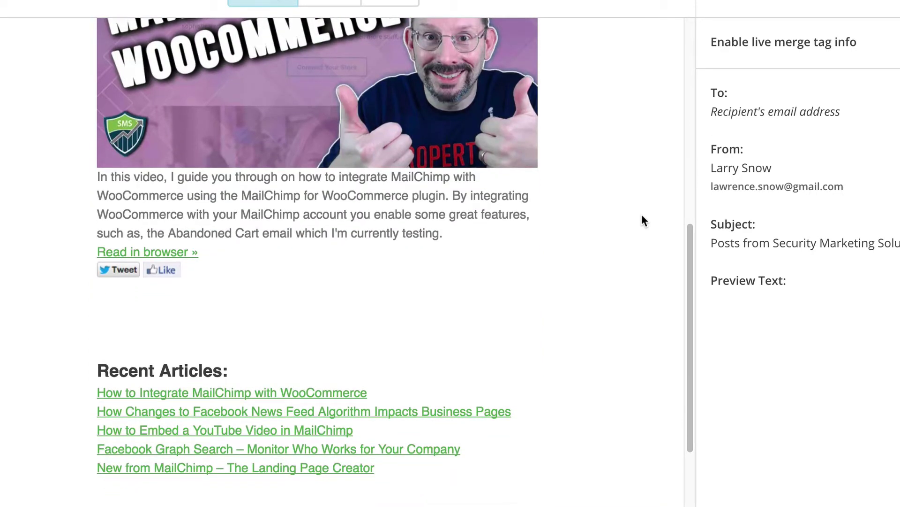
pyautogui.scroll(12, 643, 221)
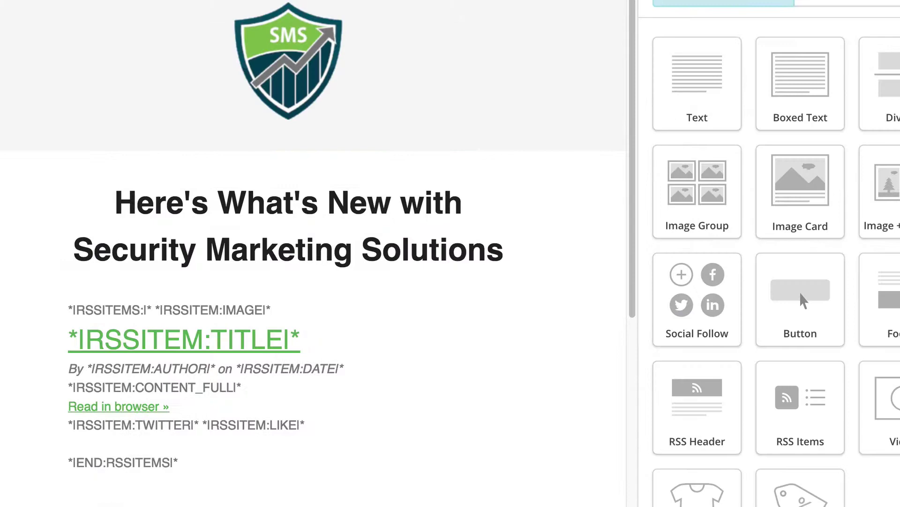
# - Search the new-campaign options for 'rss' to list the Share blog updates automation
pyautogui.scroll(-1, 549, 323)
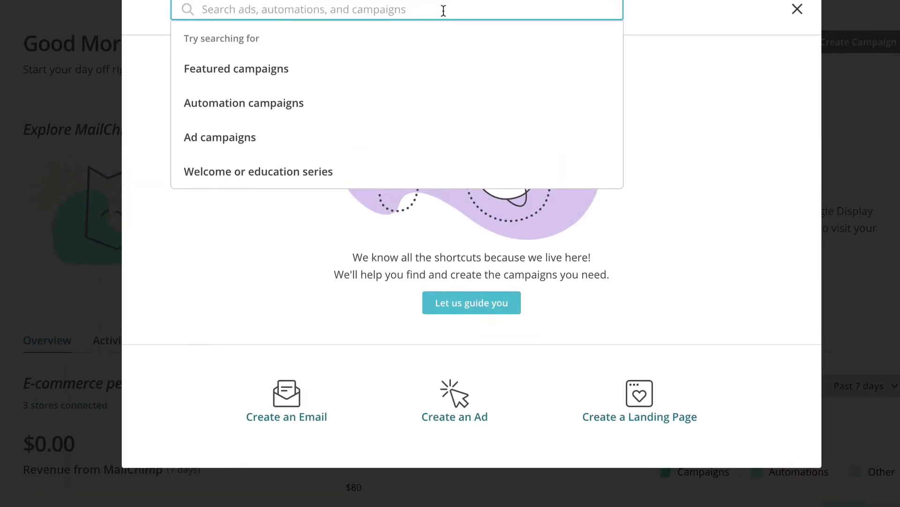
pyautogui.write('rss')
pyautogui.press('Return')
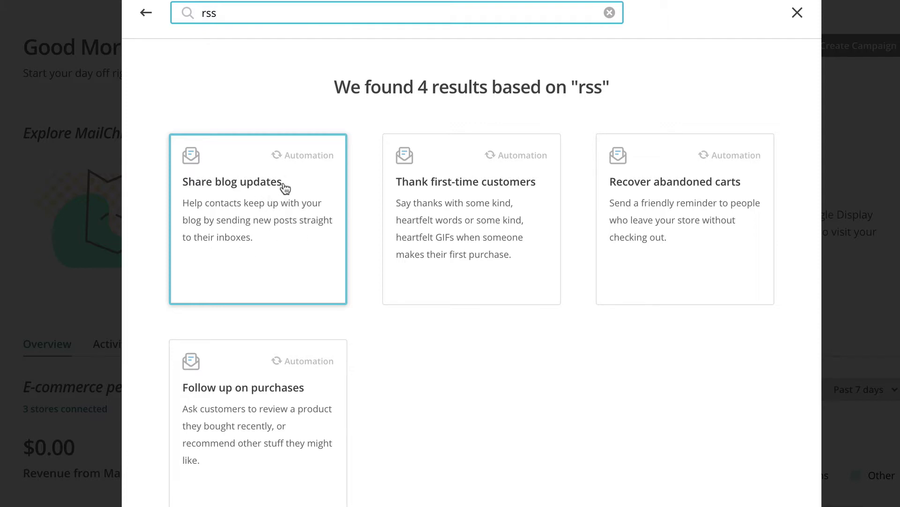
# - Start a Share blog updates campaign and name it 'Share blog updates demoing'
pyautogui.click(250, 194)
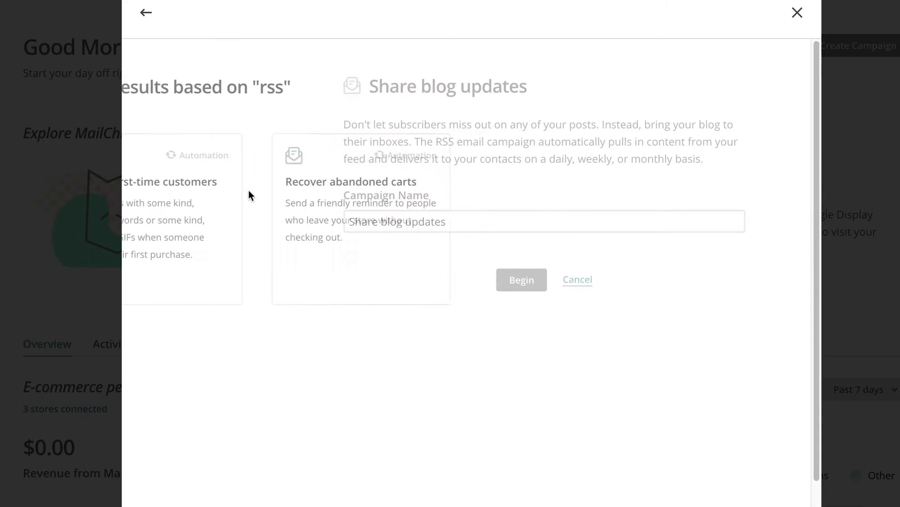
pyautogui.click(365, 216)
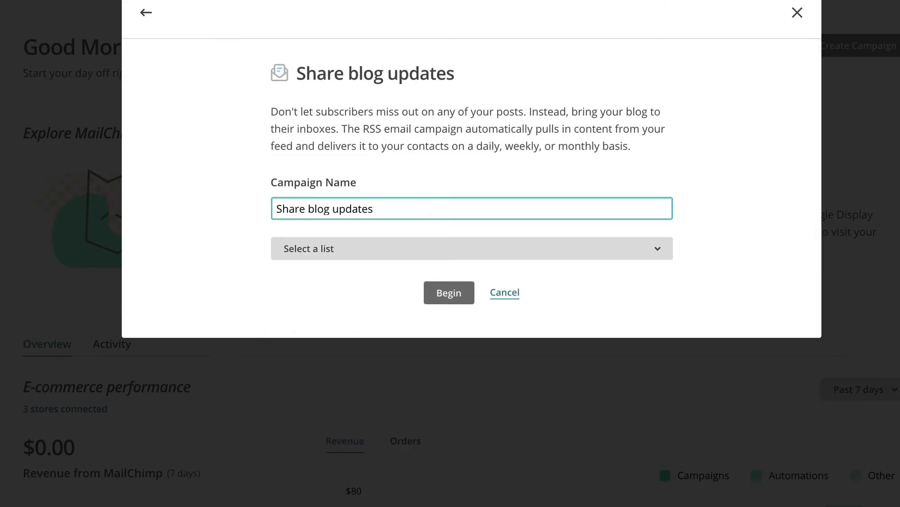
pyautogui.write('demo')
pyautogui.press('BackSpace')
pyautogui.write('ing')
# - Choose the Free eBook signup list as the audience and begin the campaign
pyautogui.click(334, 251)
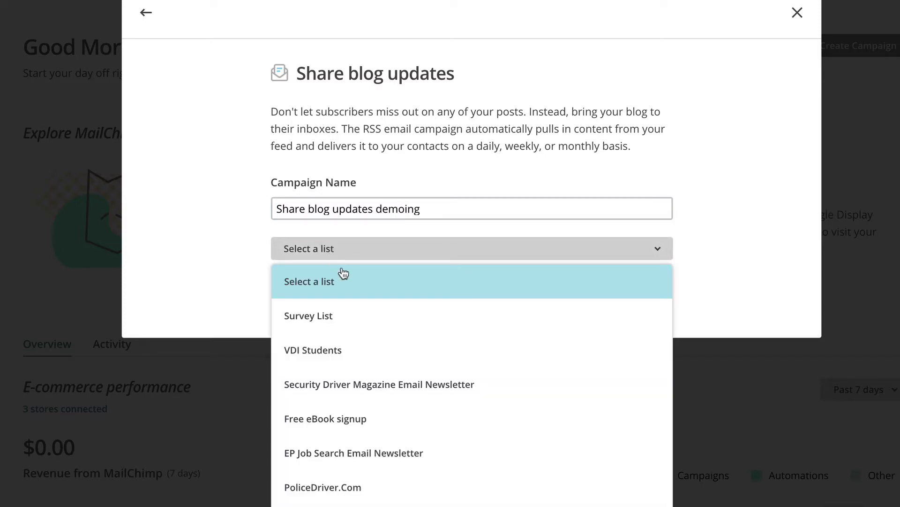
pyautogui.click(367, 422)
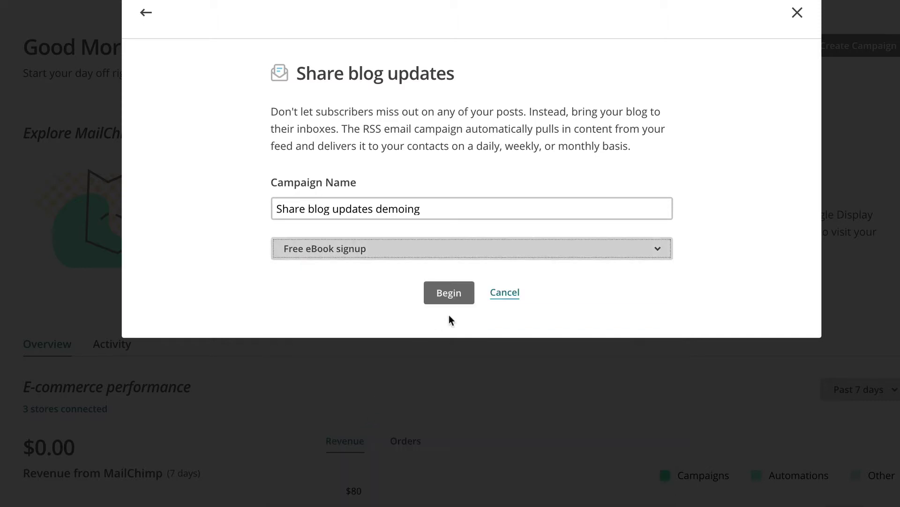
pyautogui.click(448, 293)
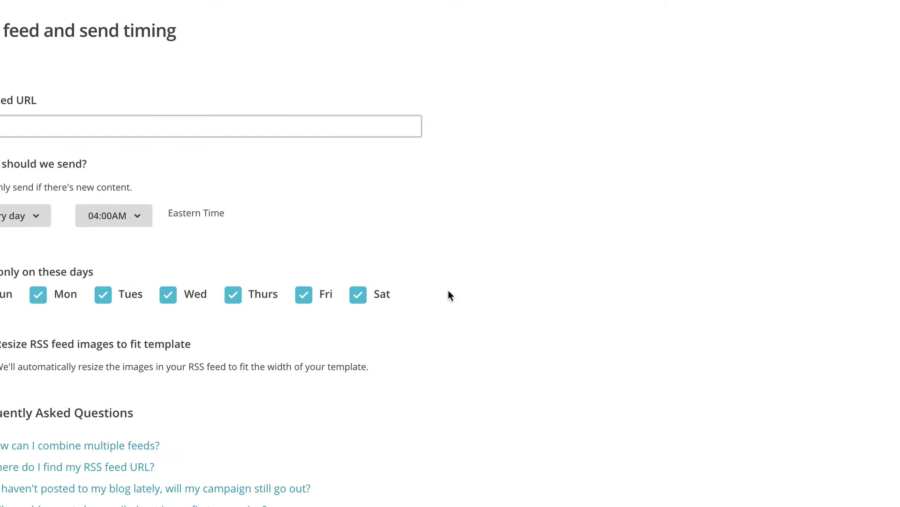
# - Fill the RSS feed URL with the blog's FeedBurner address from the autofill suggestions
pyautogui.click(430, 158)
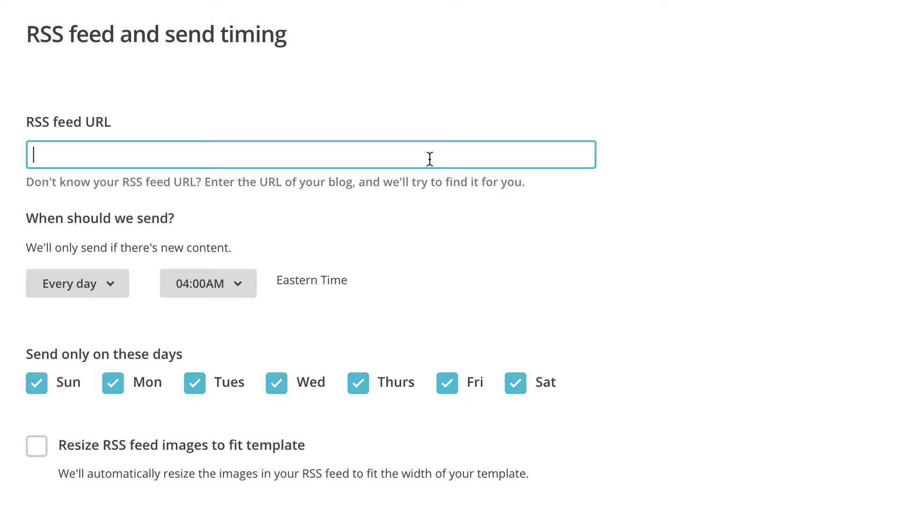
pyautogui.click(430, 158)
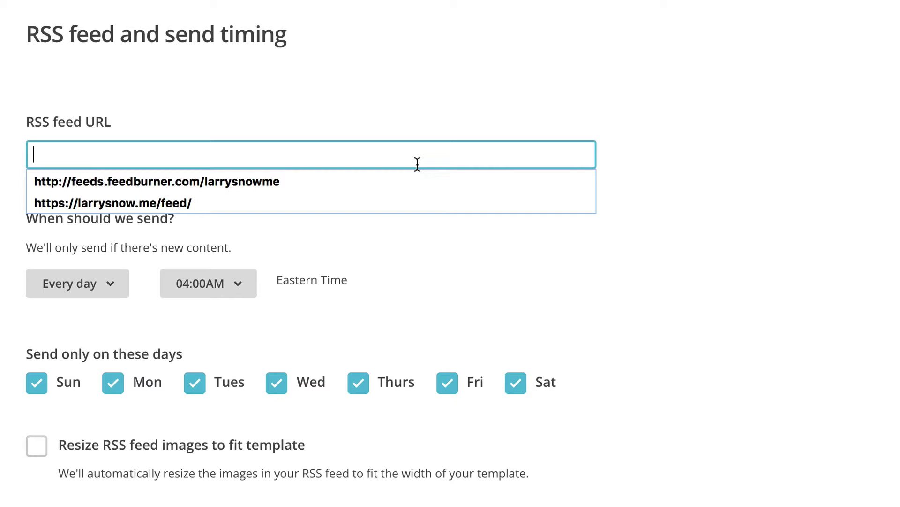
pyautogui.click(331, 185)
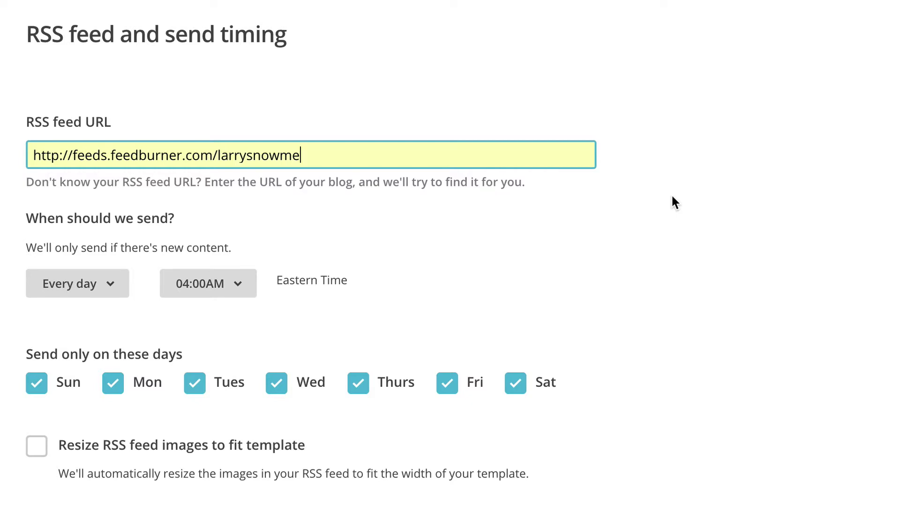
pyautogui.click(261, 187)
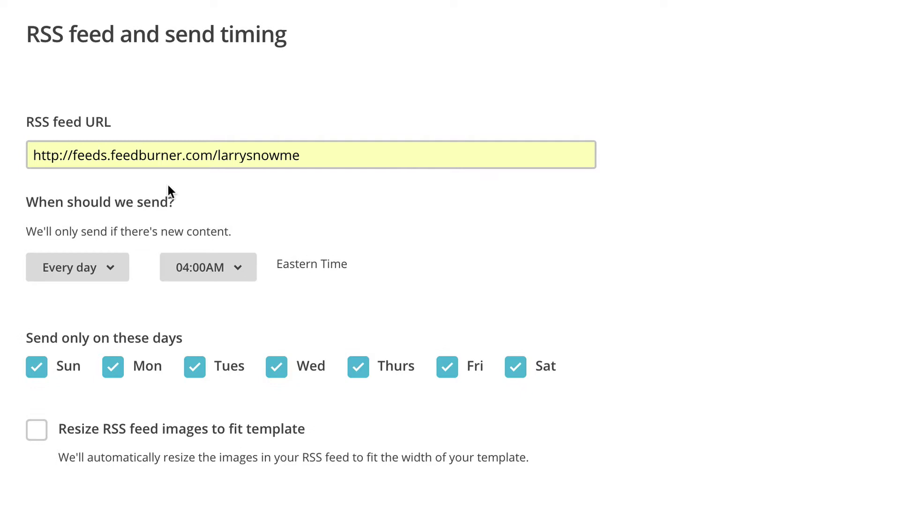
pyautogui.click(300, 159)
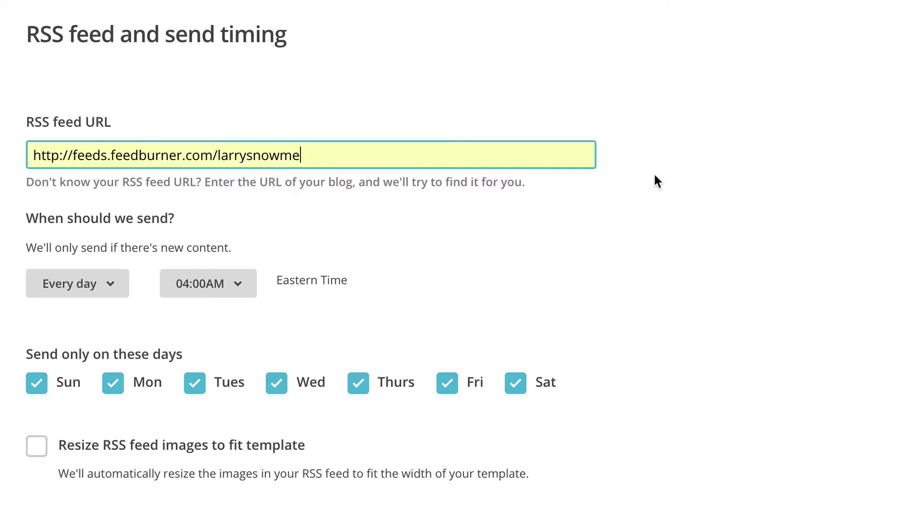
pyautogui.click(746, 171)
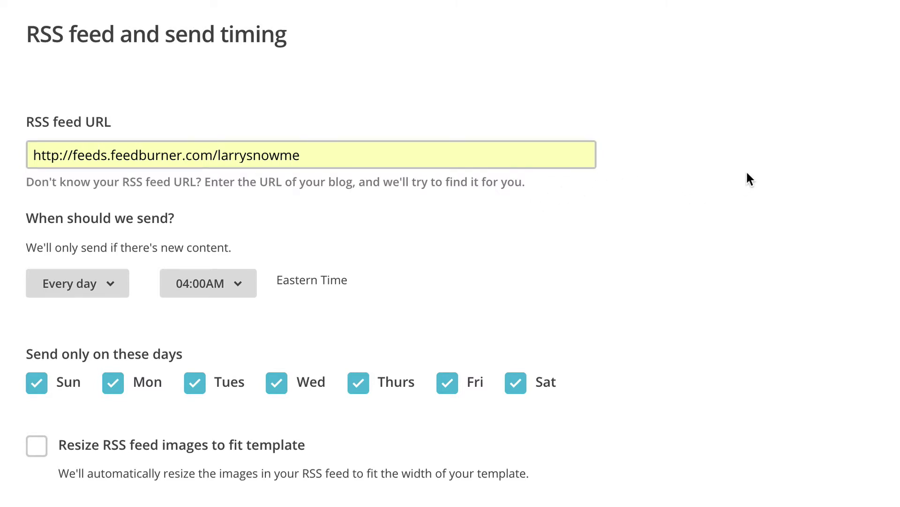
# - Drop Sunday from the send days while keeping the daily send frequency
pyautogui.scroll(-2, 718, 240)
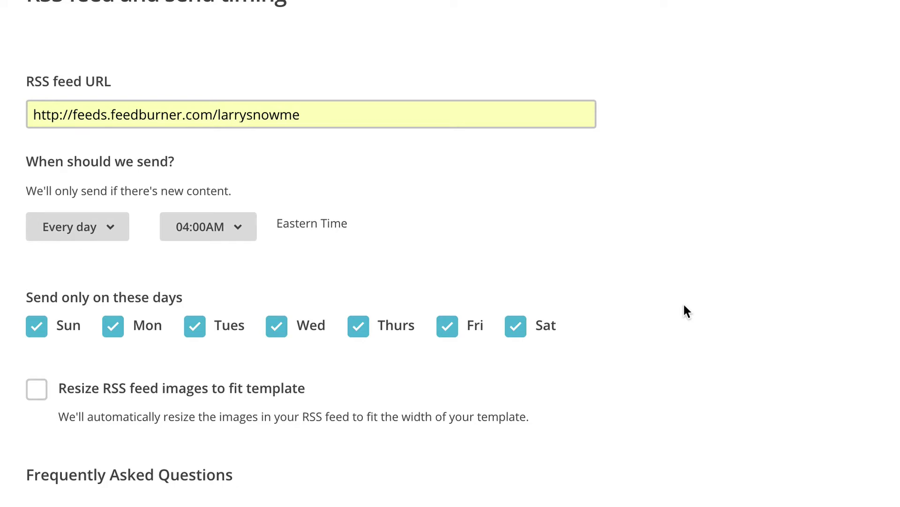
pyautogui.click(37, 327)
pyautogui.click(111, 231)
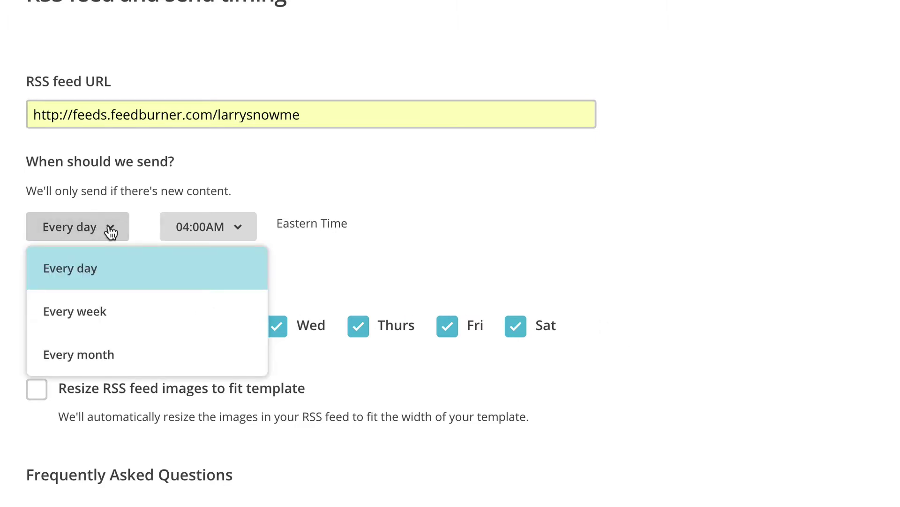
pyautogui.click(486, 218)
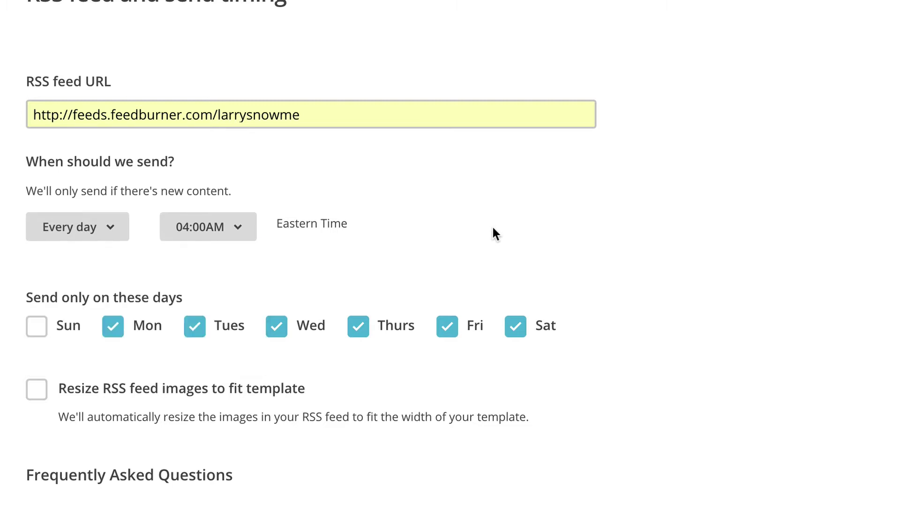
pyautogui.click(243, 227)
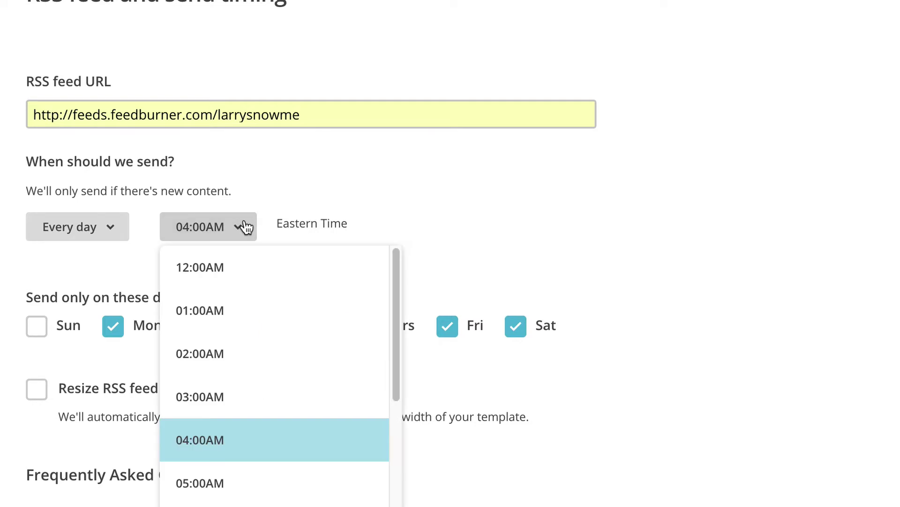
pyautogui.click(484, 229)
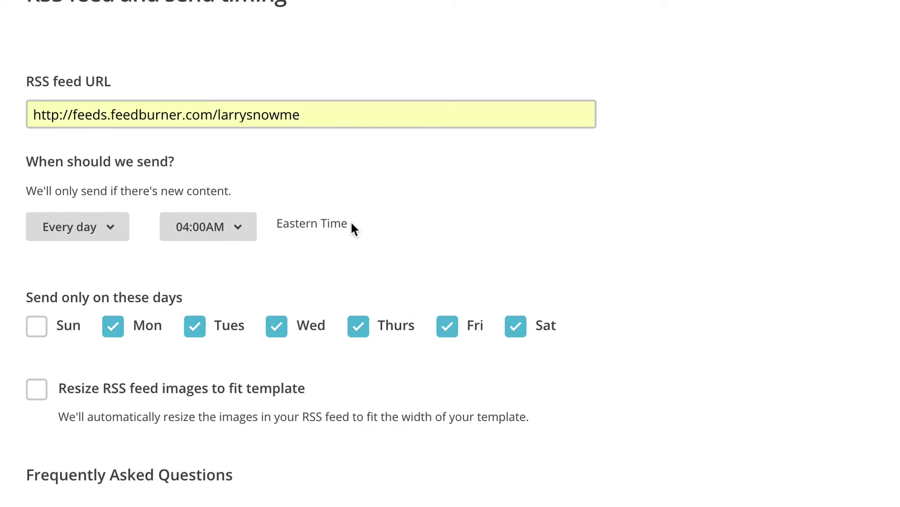
# - Set the send time to 07:00AM Eastern and resize RSS feed images to fit the template
pyautogui.click(244, 229)
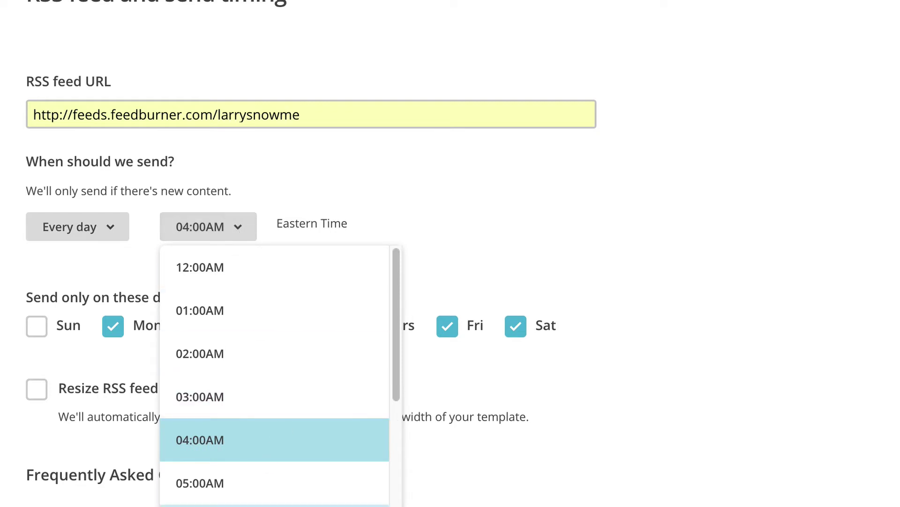
pyautogui.click(282, 506)
pyautogui.moveTo(370, 224); pyautogui.dragTo(276, 218)
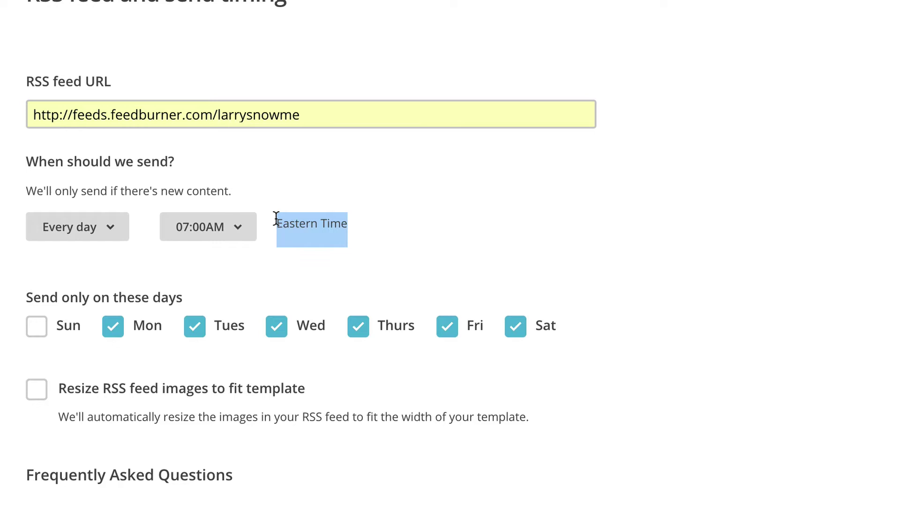
pyautogui.click(299, 220)
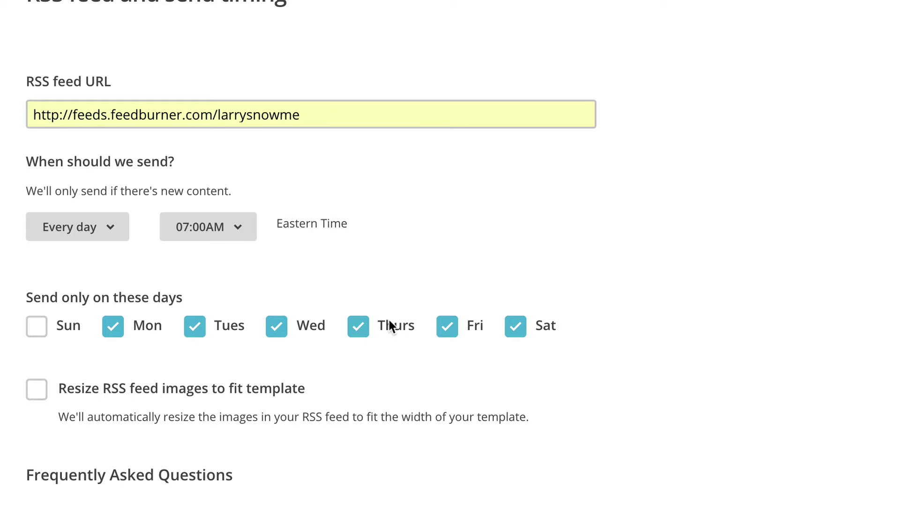
pyautogui.click(37, 389)
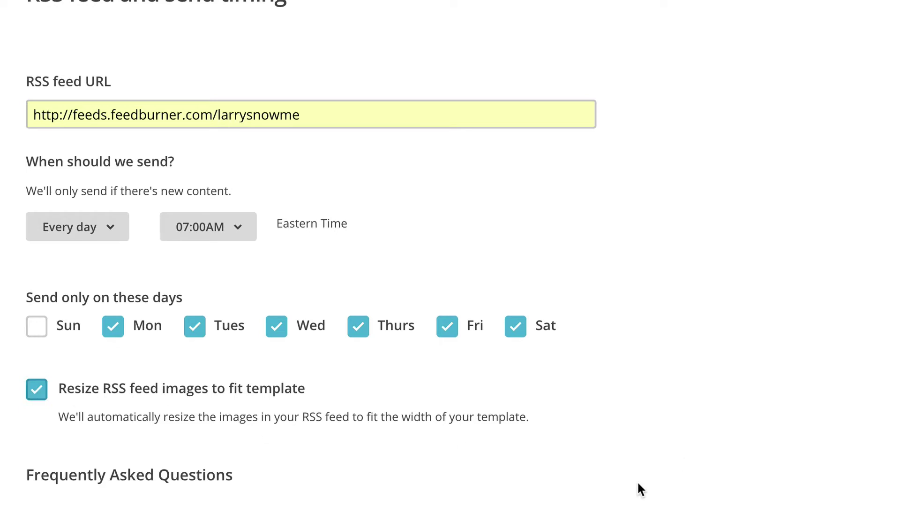
pyautogui.scroll(-4, 654, 269)
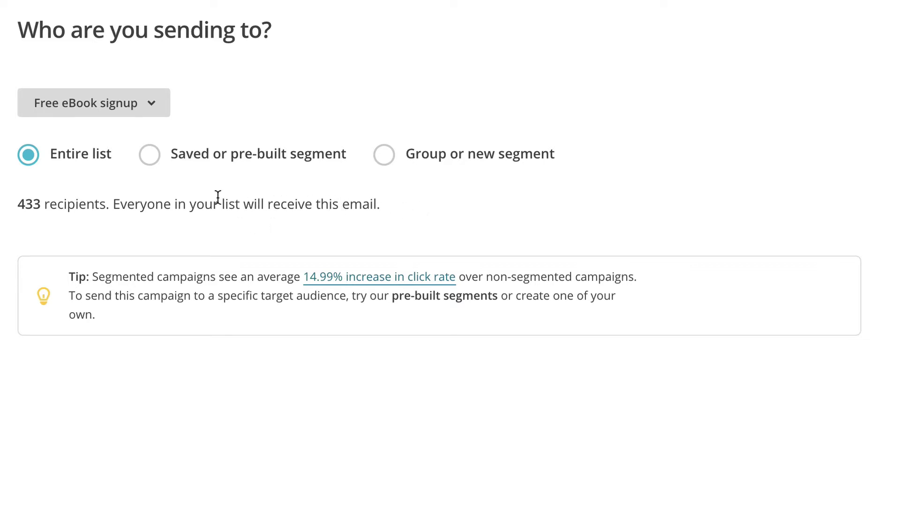
# - Target the SMS Blog Posts saved segment and refresh the count to 161 recipients
pyautogui.click(150, 158)
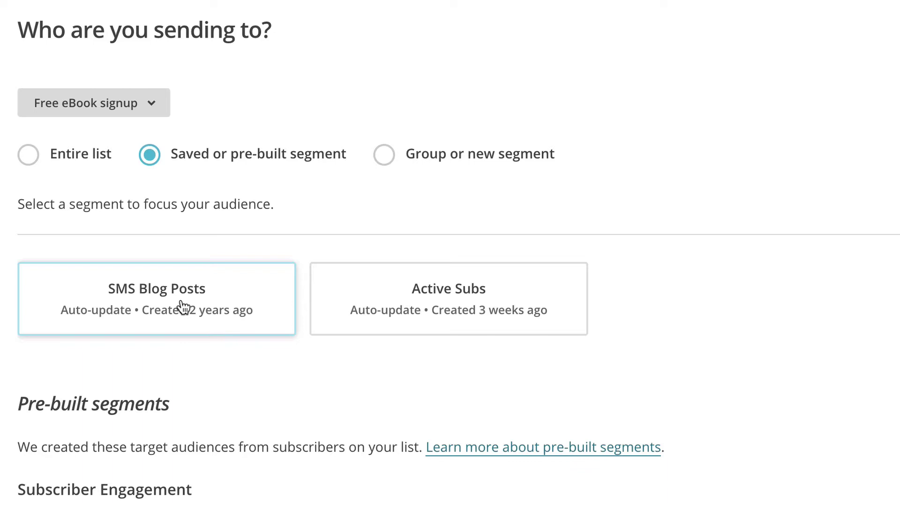
pyautogui.click(186, 302)
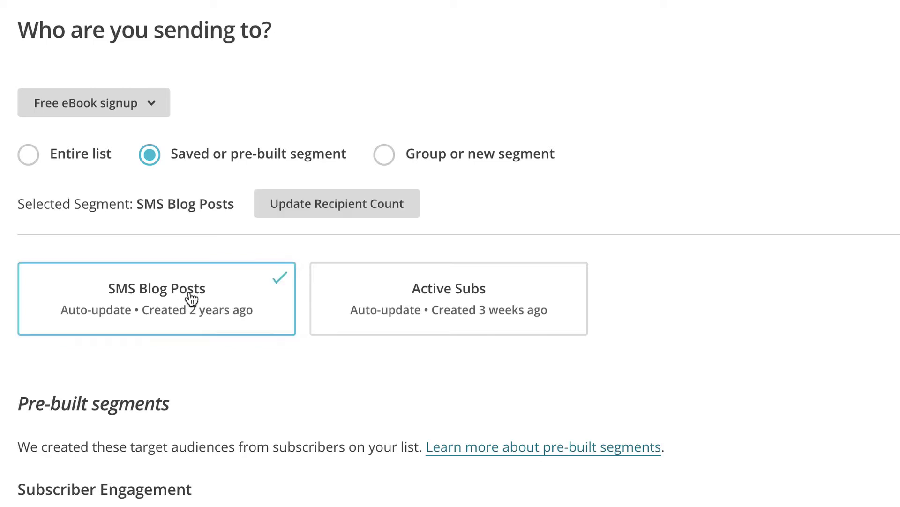
pyautogui.click(312, 213)
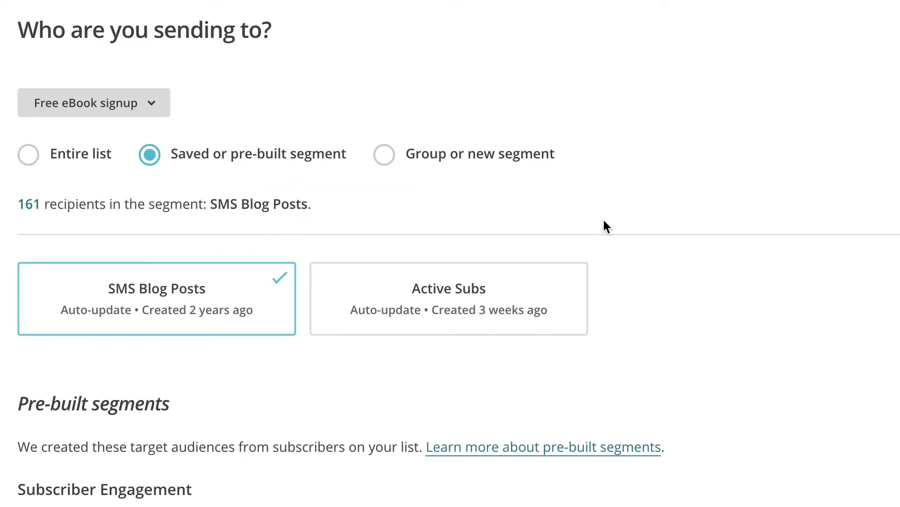
pyautogui.scroll(-3, 688, 275)
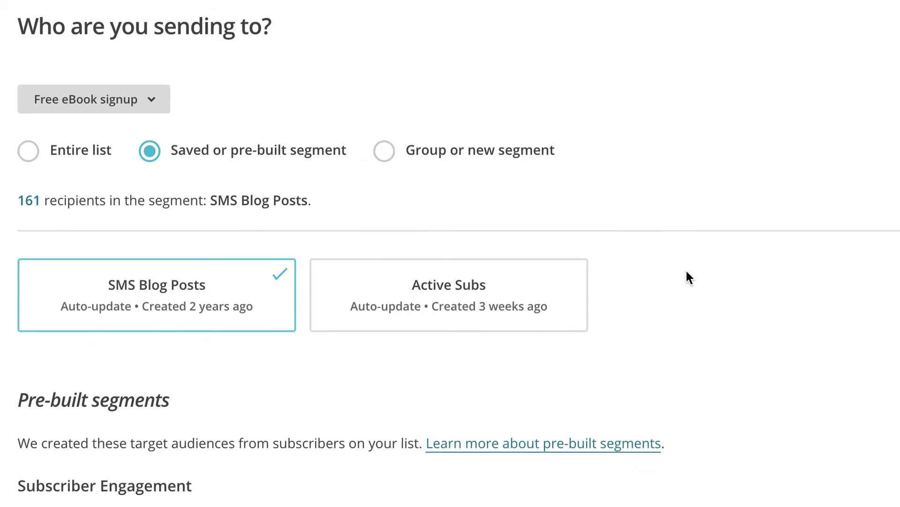
pyautogui.scroll(-3, 687, 276)
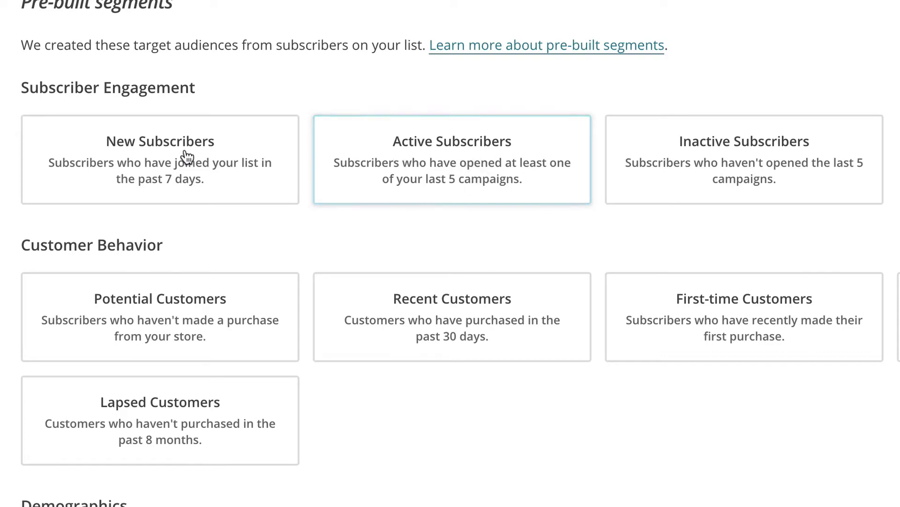
pyautogui.scroll(-2, 225, 175)
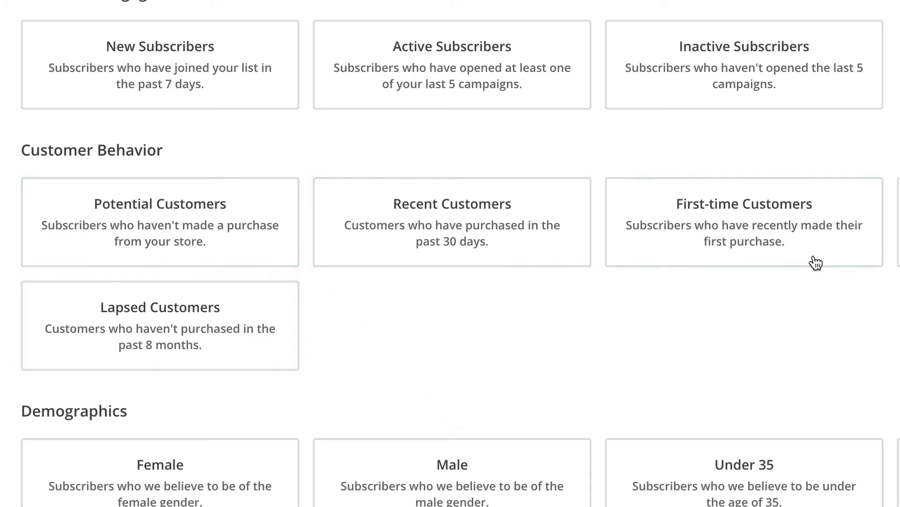
pyautogui.scroll(-3, 504, 314)
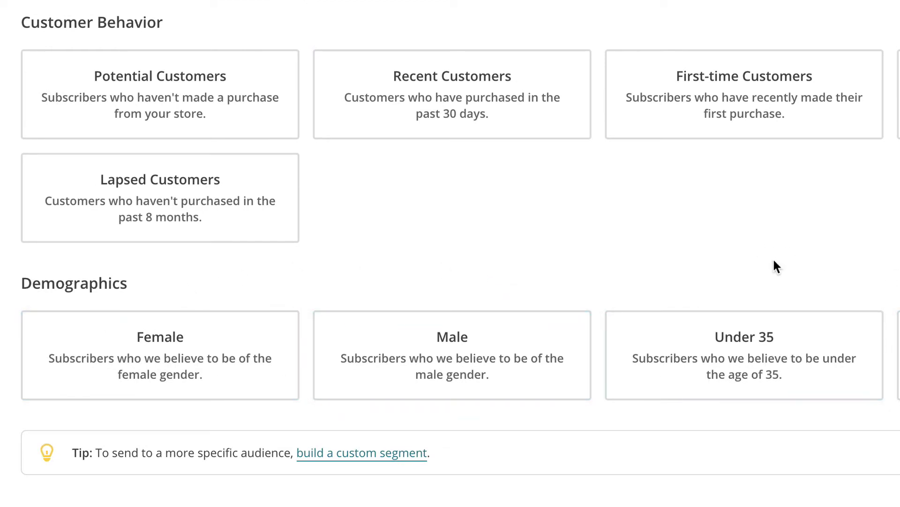
pyautogui.scroll(8, 894, 315)
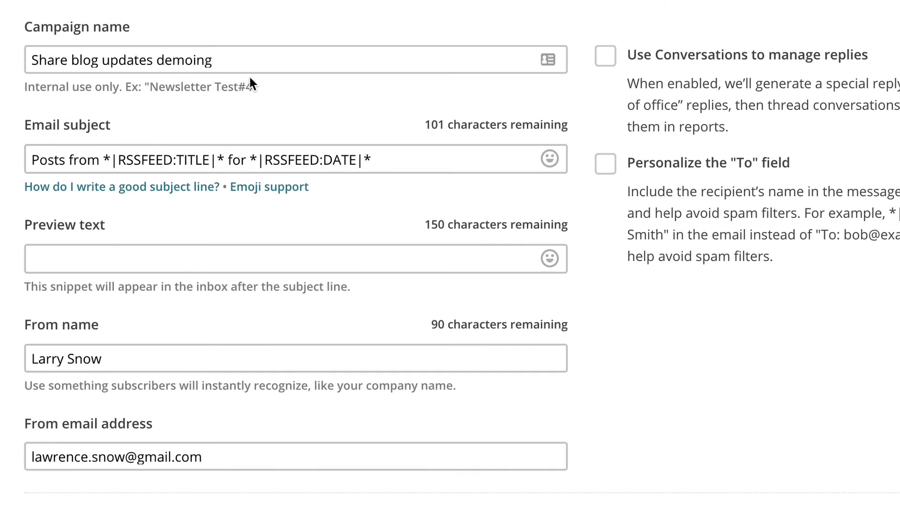
# - Review the campaign name, From name and From email, then the Tracking options
pyautogui.click(244, 63)
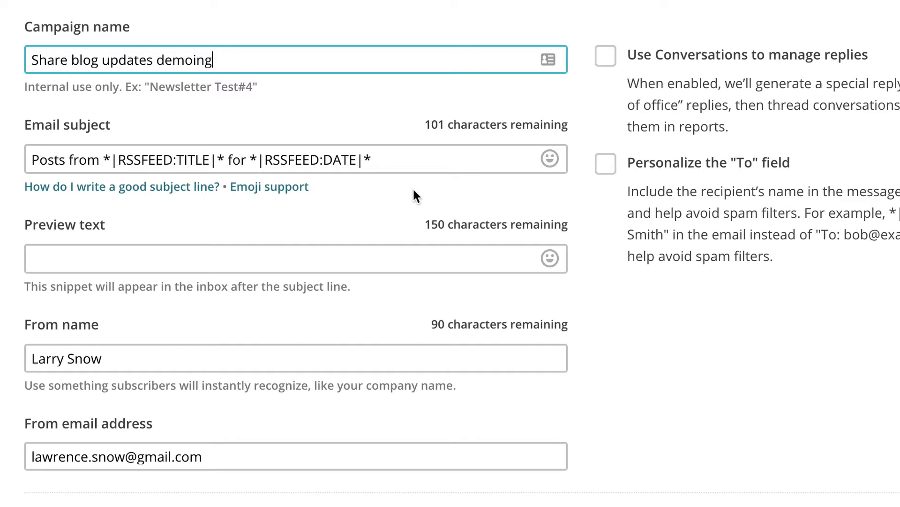
pyautogui.click(255, 350)
pyautogui.scroll(-3, 272, 347)
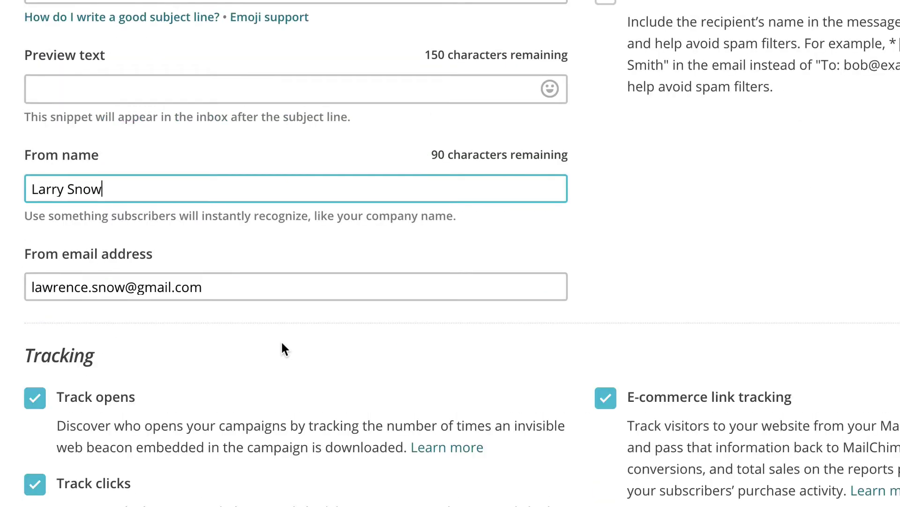
pyautogui.scroll(-1, 280, 335)
pyautogui.click(227, 259)
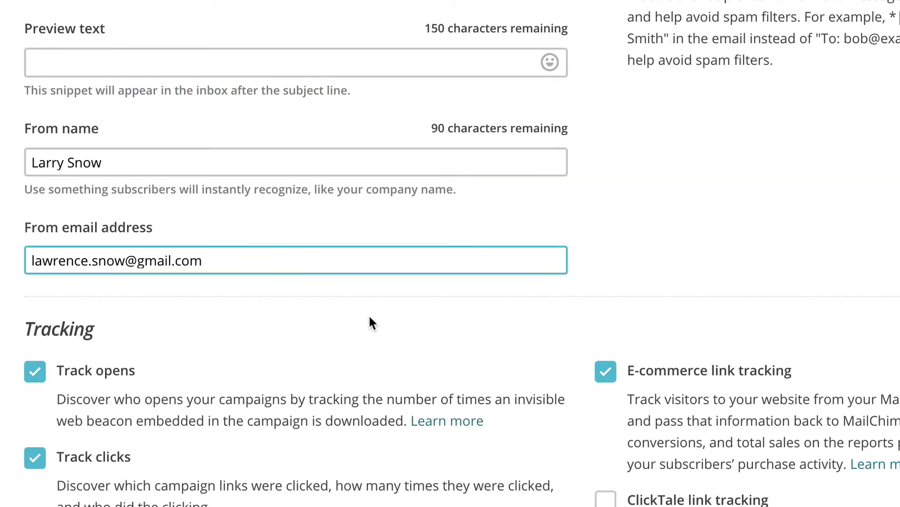
pyautogui.scroll(-2, 445, 335)
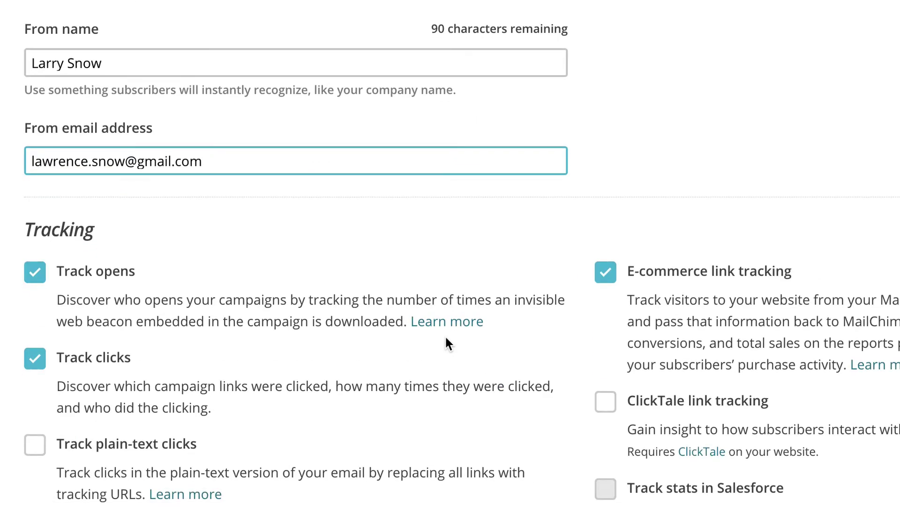
pyautogui.scroll(-2, 450, 357)
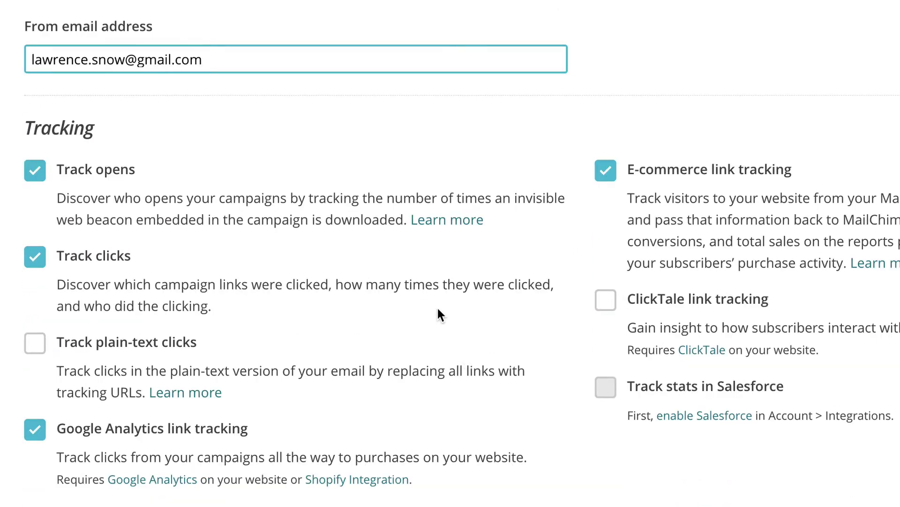
pyautogui.scroll(-1, 437, 309)
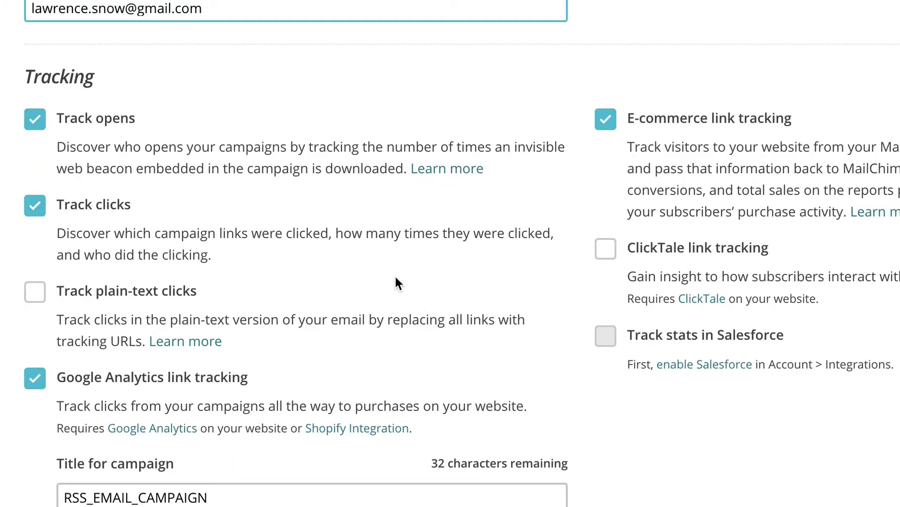
pyautogui.scroll(-2, 395, 274)
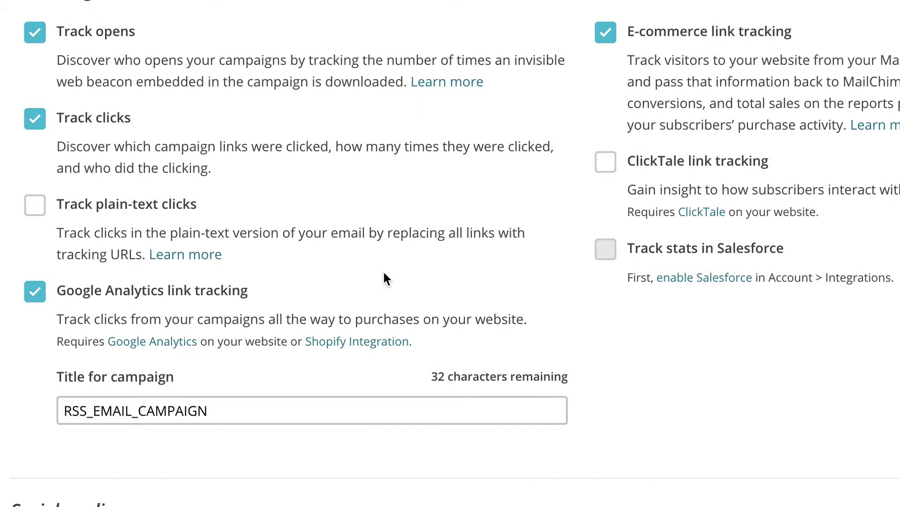
pyautogui.scroll(1, 370, 277)
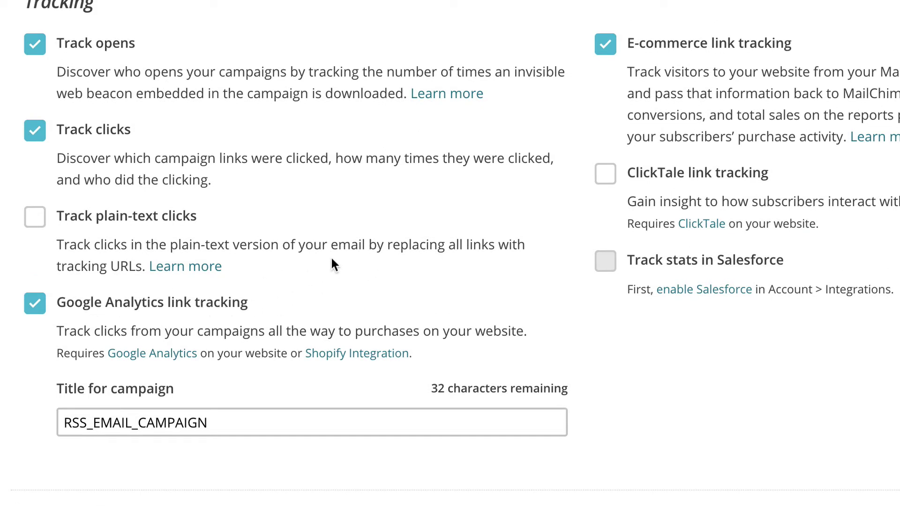
# - Append _DEMO so the Google Analytics title reads RSS_EMAIL_CAMPAIGN_DEMO
pyautogui.click(248, 424)
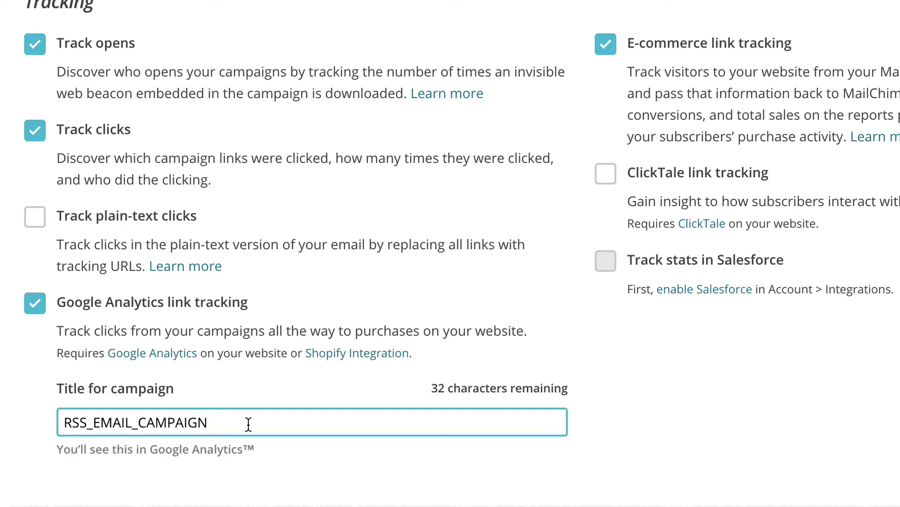
pyautogui.write('_DEMO')
pyautogui.click(721, 417)
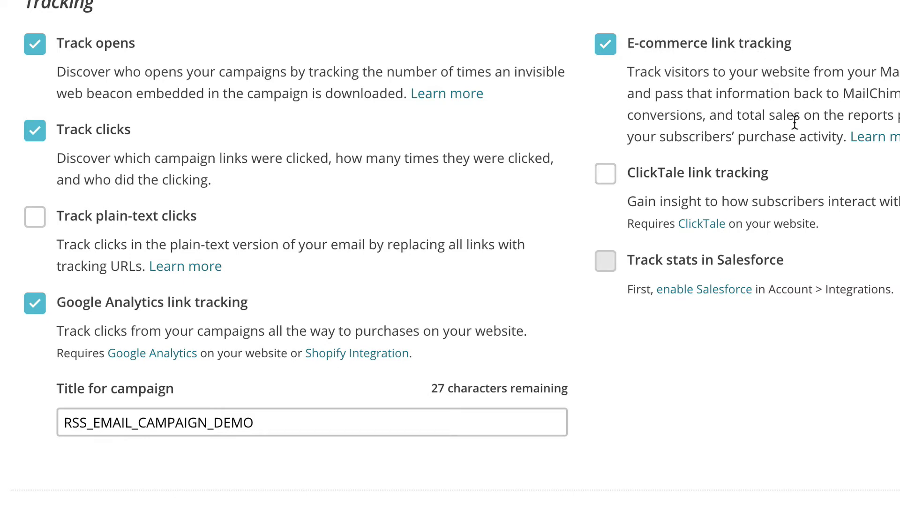
pyautogui.scroll(-5, 459, 394)
pyautogui.scroll(-2, 489, 402)
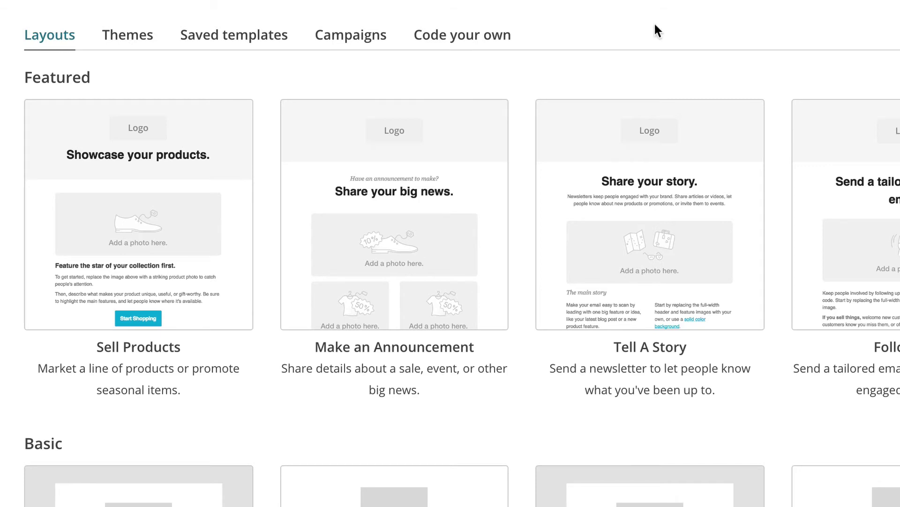
# - Pick the Featured Tell A Story layout to open it in the email designer
pyautogui.scroll(-1, 654, 93)
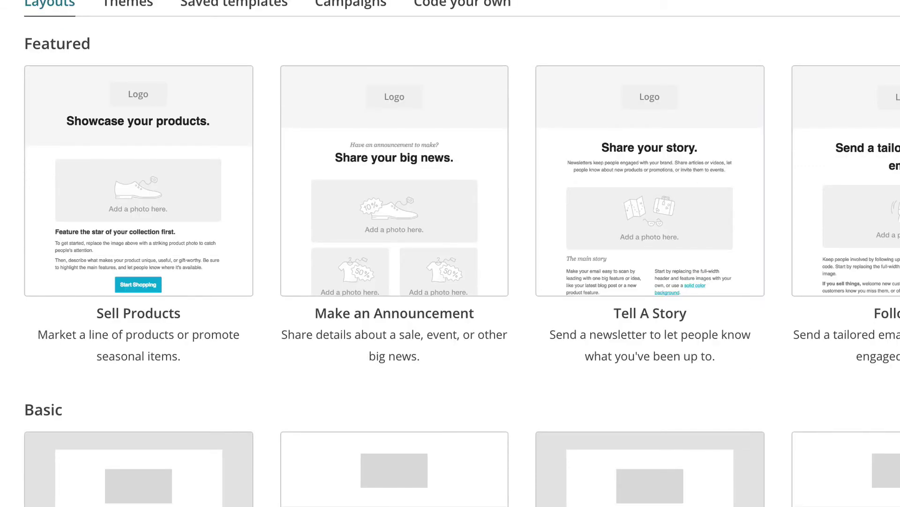
pyautogui.click(844, 183)
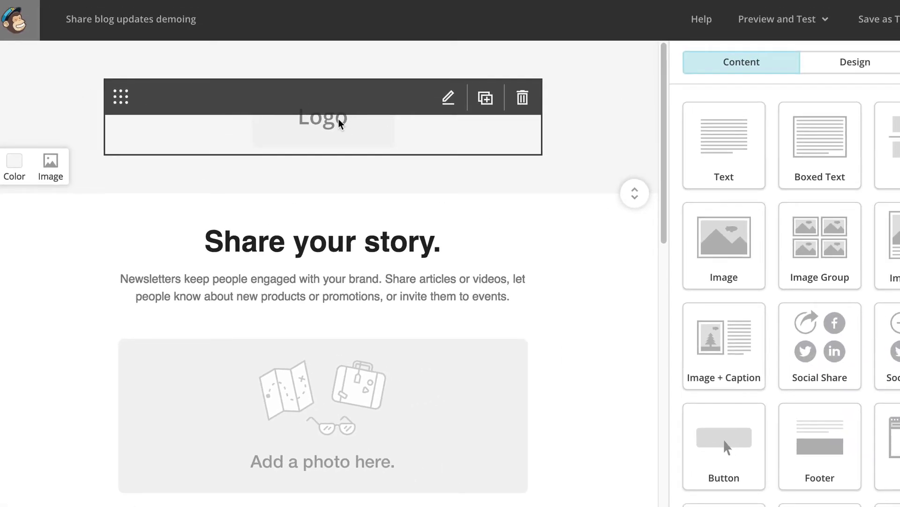
# - Swap the header logo for sms-logo-512x512.png, found by searching 'sms' in the Content Manager
pyautogui.click(419, 11)
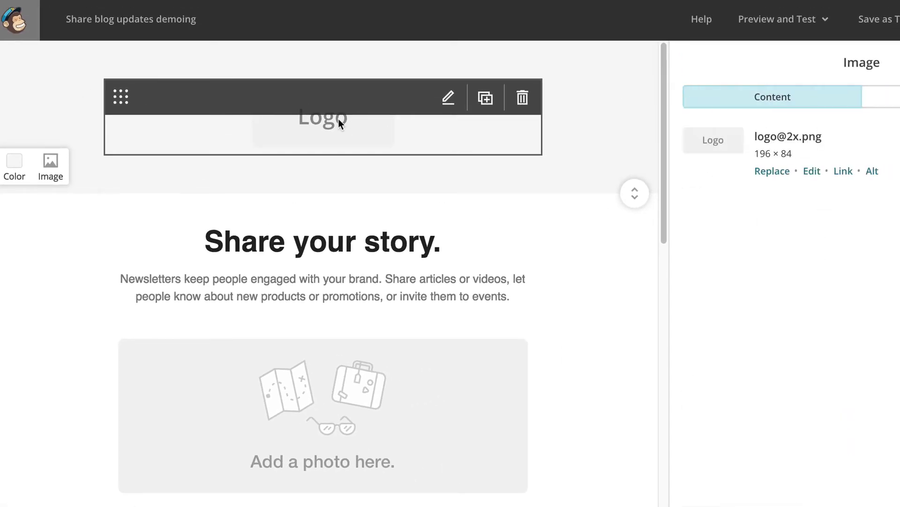
pyautogui.click(781, 174)
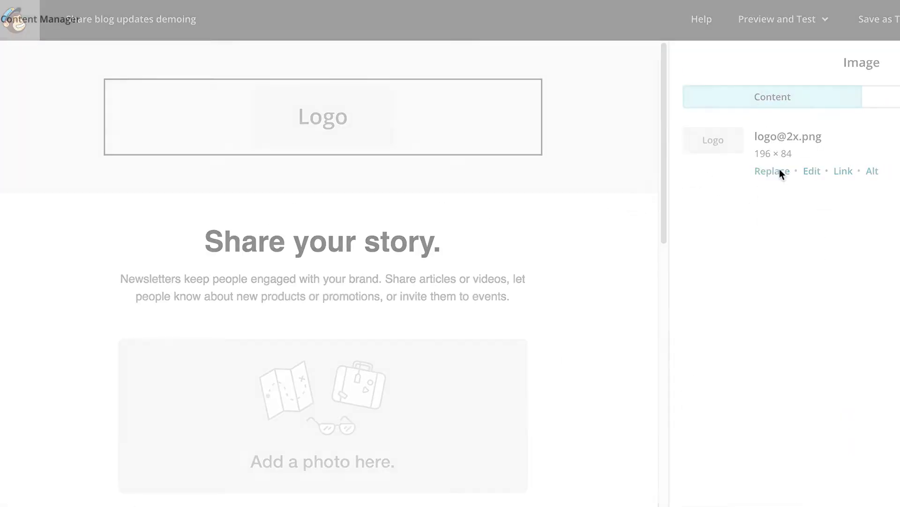
pyautogui.click(303, 19)
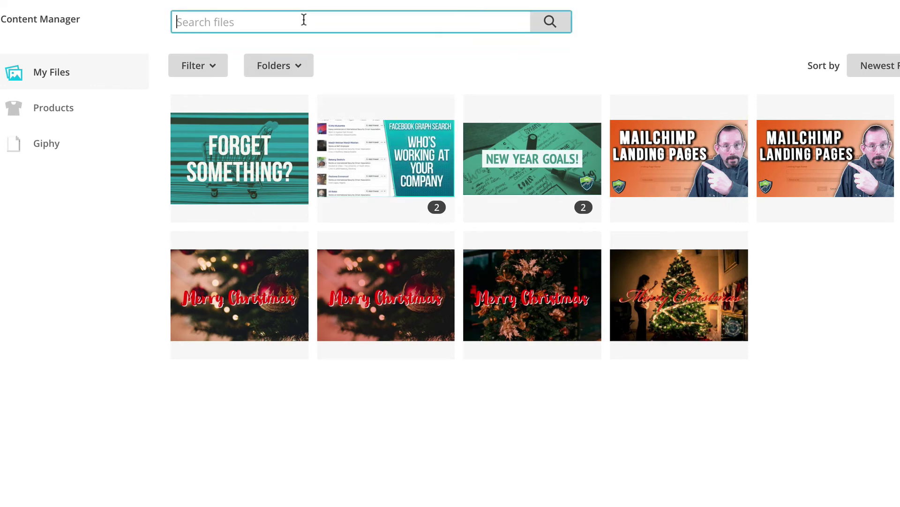
pyautogui.write('sms')
pyautogui.press('Return')
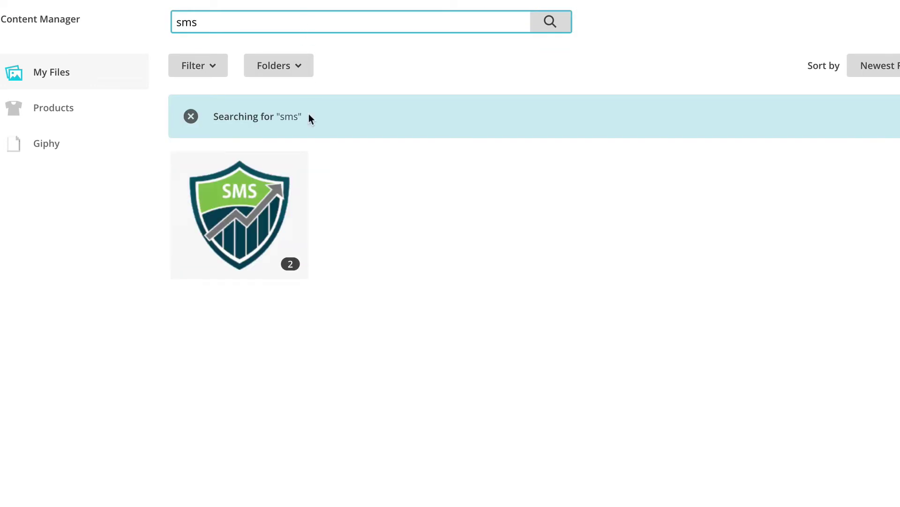
pyautogui.click(187, 167)
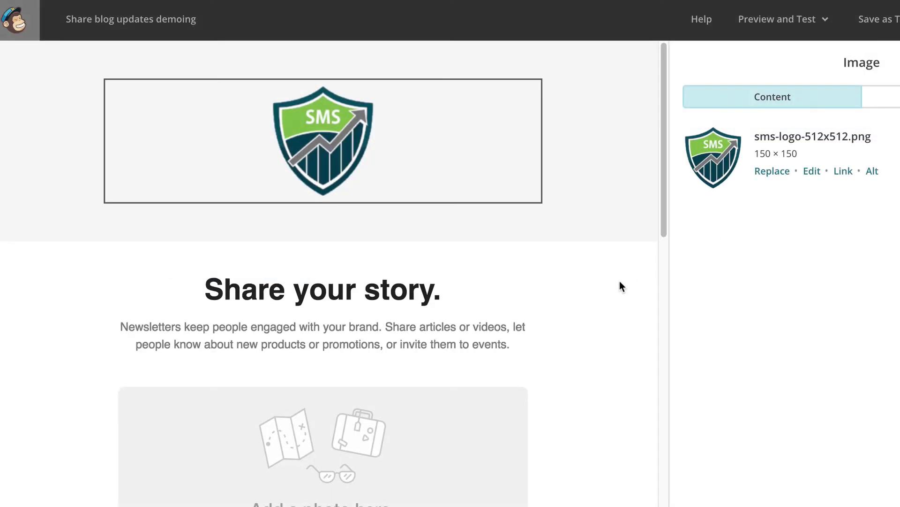
pyautogui.scroll(-3, 620, 281)
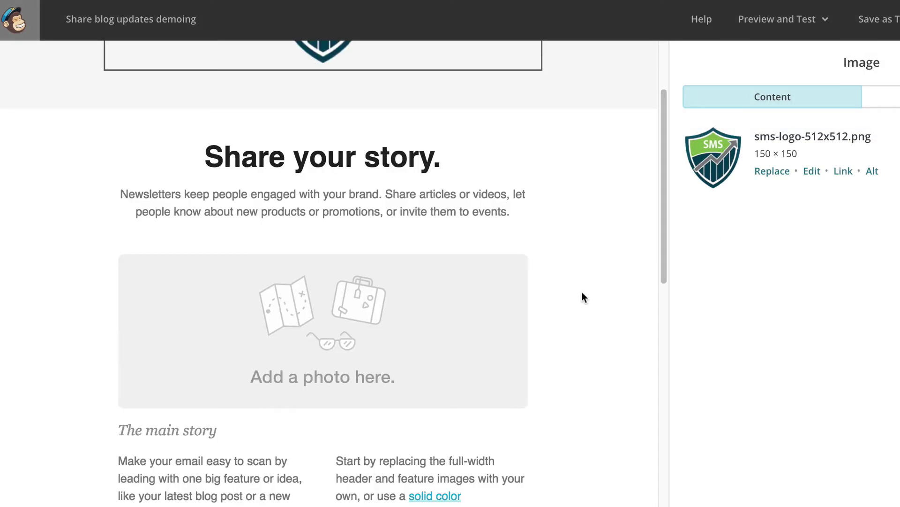
# - Replace the 'Share your story.' heading with 'Here's What's New with Security Marketing Solutions'
pyautogui.click(336, 165)
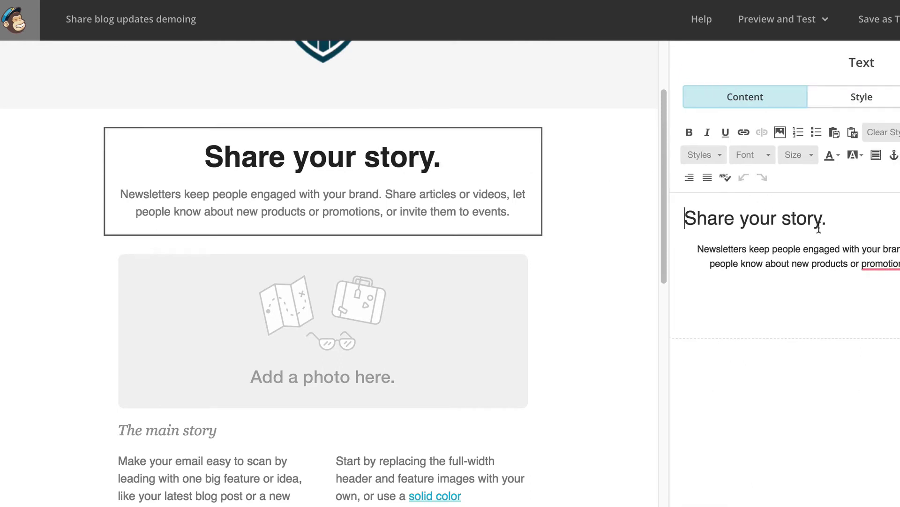
pyautogui.moveTo(840, 219); pyautogui.dragTo(683, 218)
pyautogui.press('BackSpace')
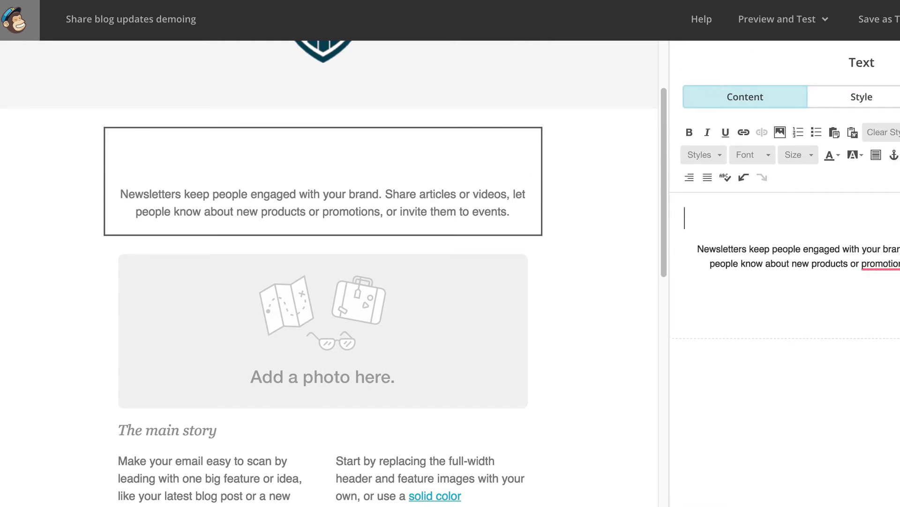
pyautogui.write("Here's Wh")
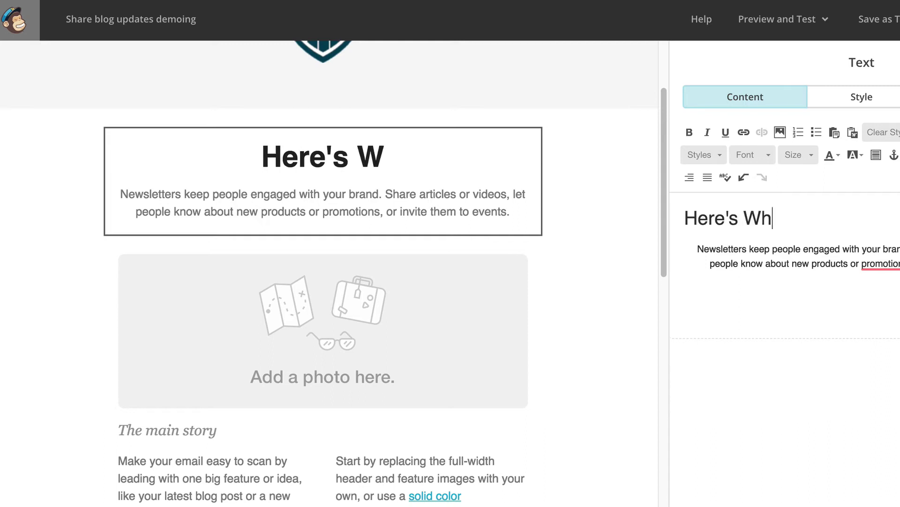
pyautogui.write("at's ne")
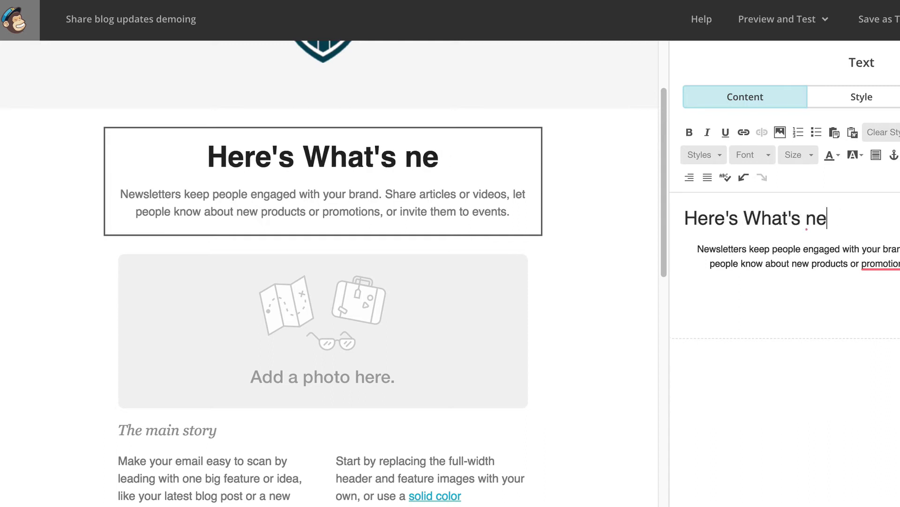
pyautogui.press('BackSpace')
pyautogui.press('BackSpace')
pyautogui.write('New with')
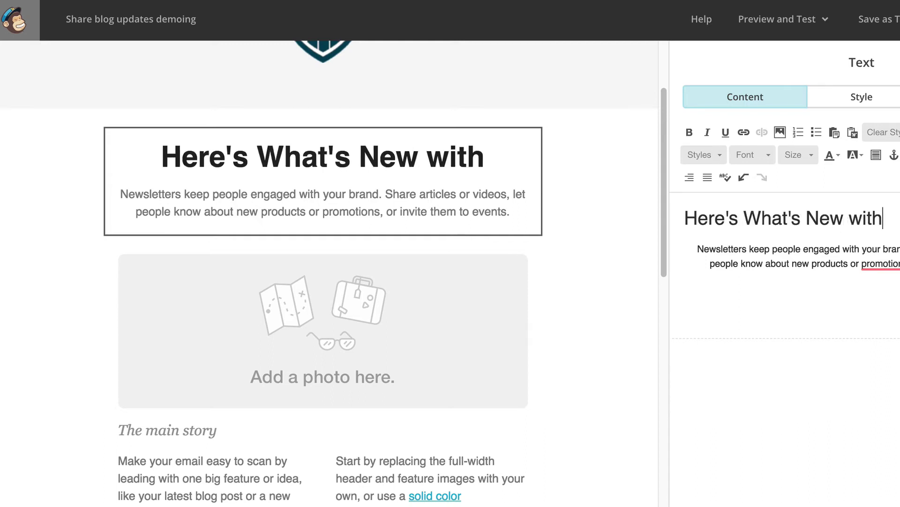
pyautogui.write(' Secruio')
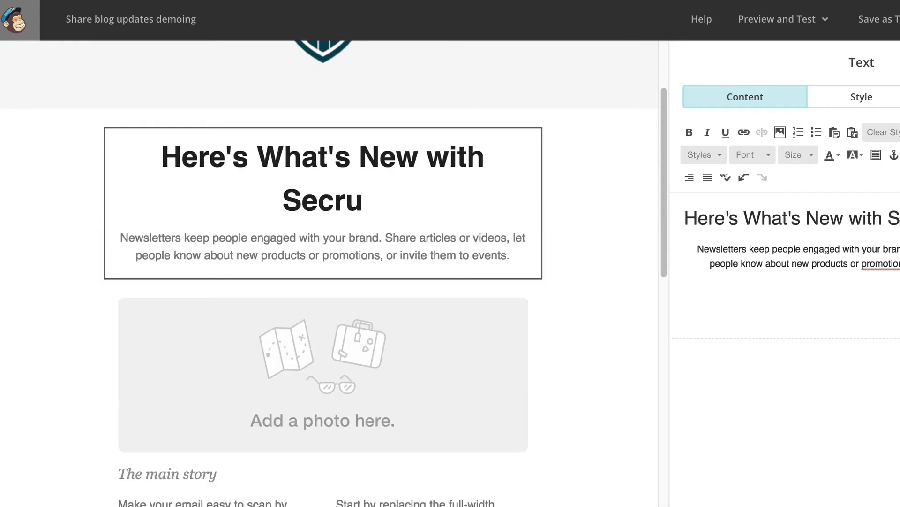
pyautogui.press('BackSpace')
pyautogui.press('BackSpace')
pyautogui.press('BackSpace')
pyautogui.press('BackSpace')
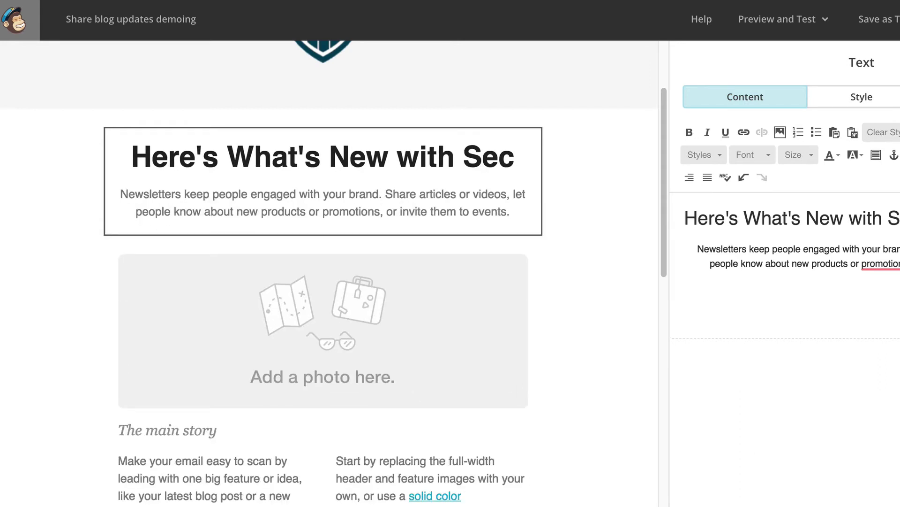
pyautogui.write('urity Marketi')
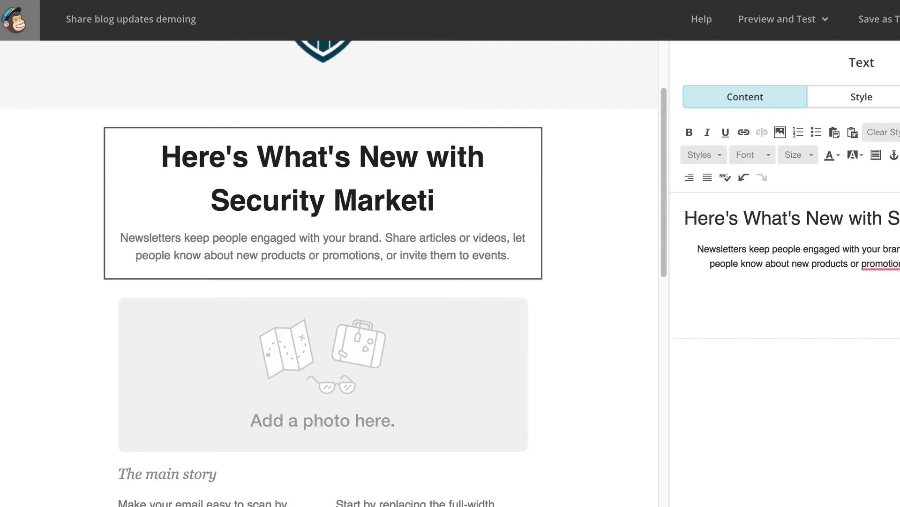
pyautogui.write('ng Solution')
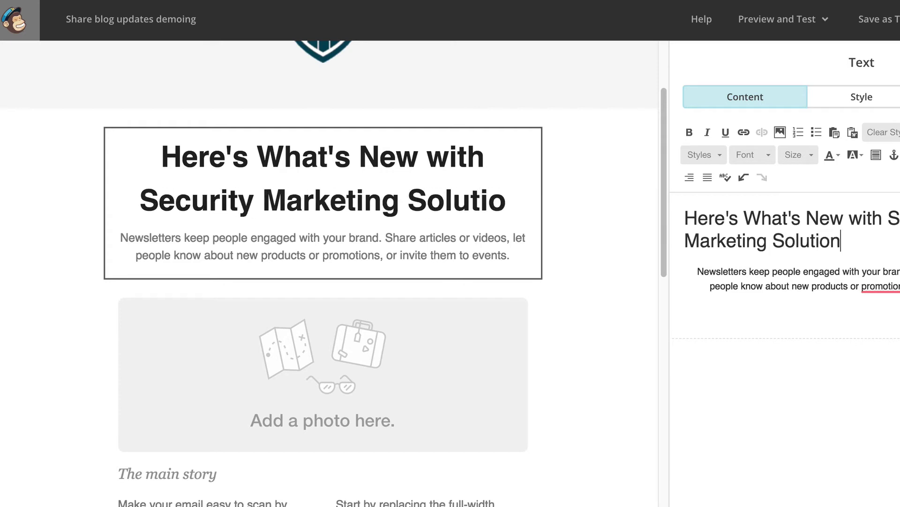
pyautogui.write('s')
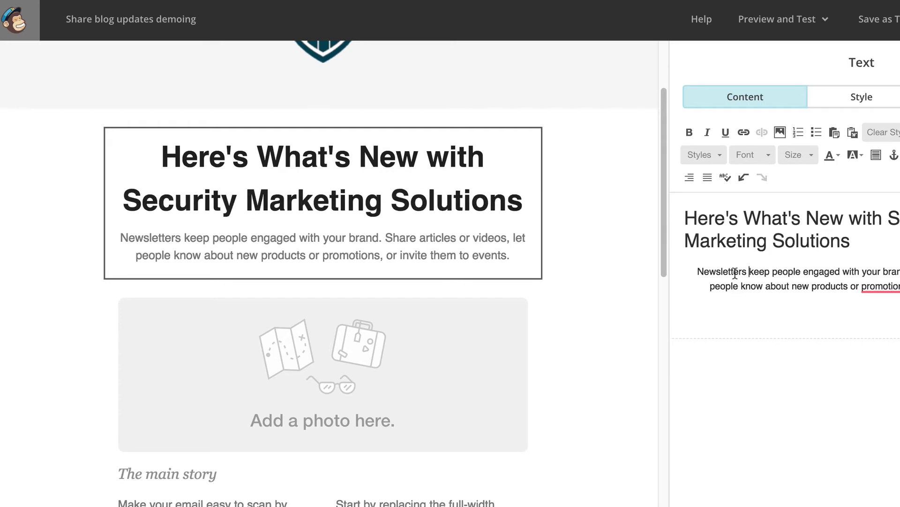
# - Delete the placeholder paragraph beneath the heading and close the text editor
pyautogui.moveTo(696, 272); pyautogui.dragTo(898, 287)
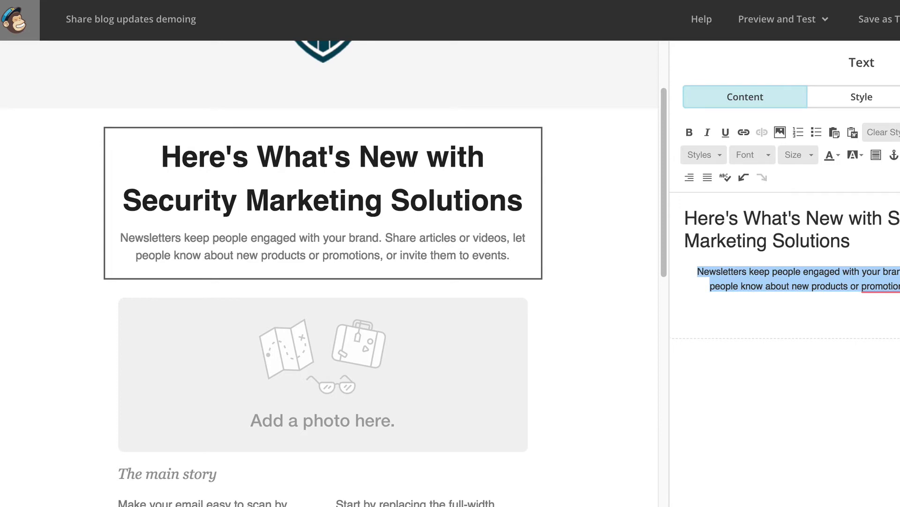
pyautogui.press('BackSpace')
pyautogui.press('BackSpace')
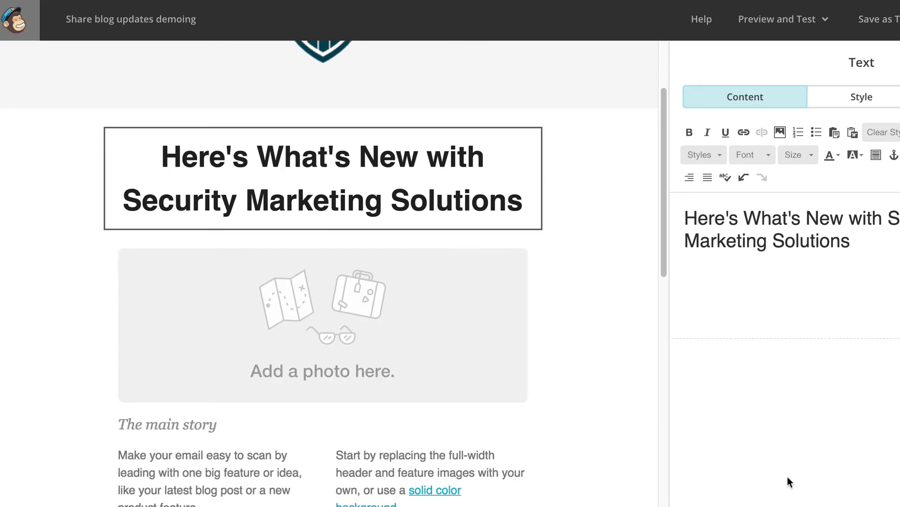
pyautogui.click(567, 493)
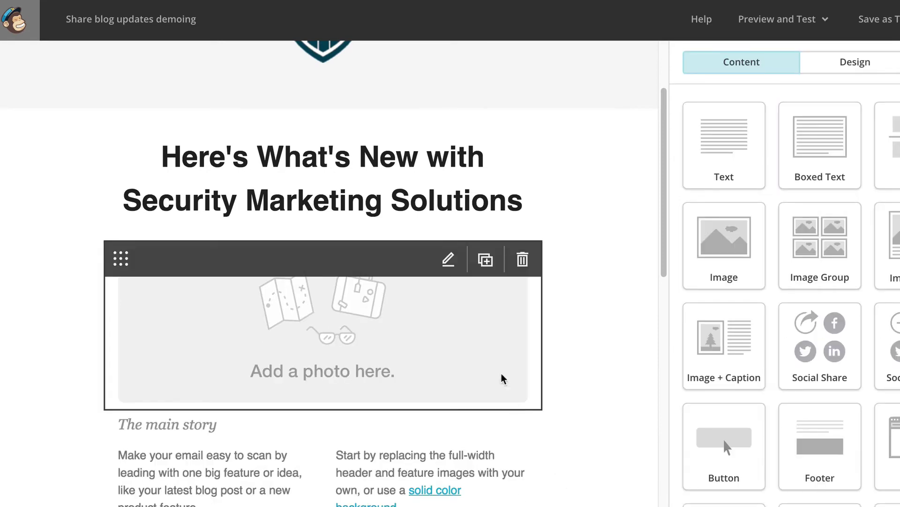
# - Delete the Add a photo placeholder, main story text and The main story heading blocks
pyautogui.click(407, 326)
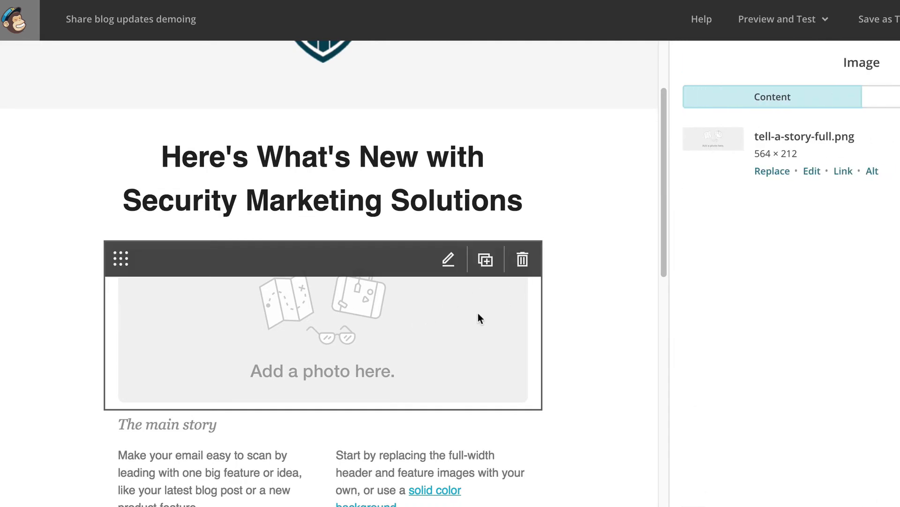
pyautogui.click(524, 261)
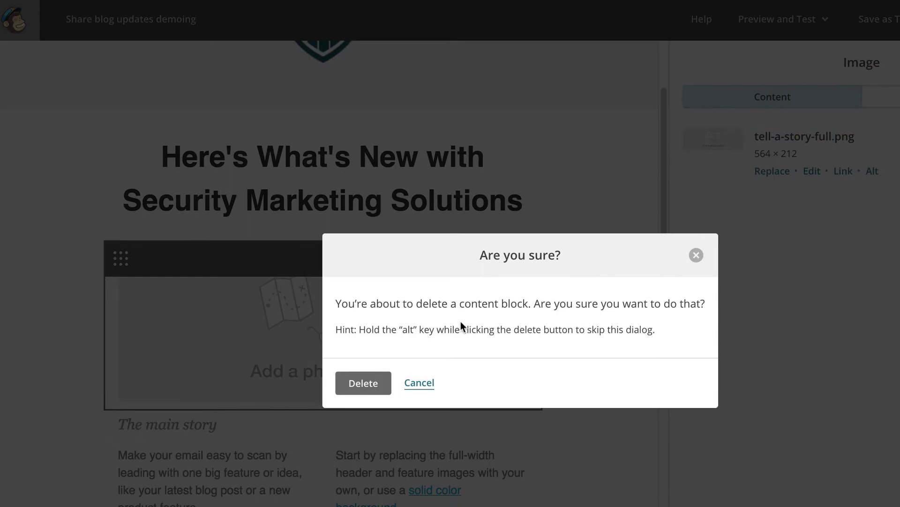
pyautogui.click(378, 384)
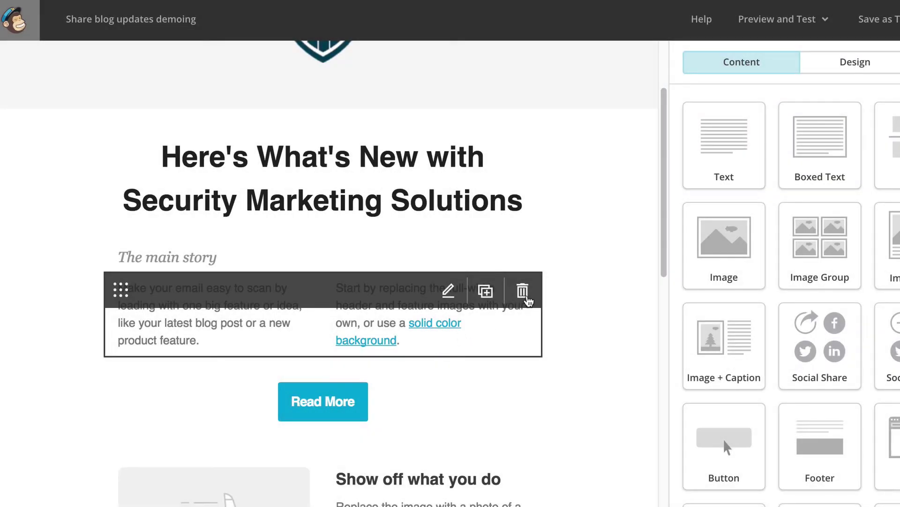
pyautogui.click(523, 291)
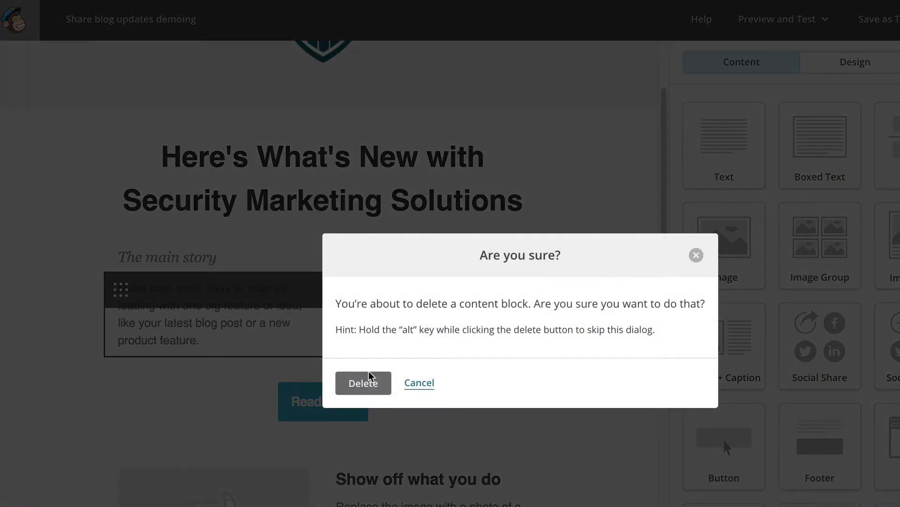
pyautogui.click(371, 383)
pyautogui.click(519, 261)
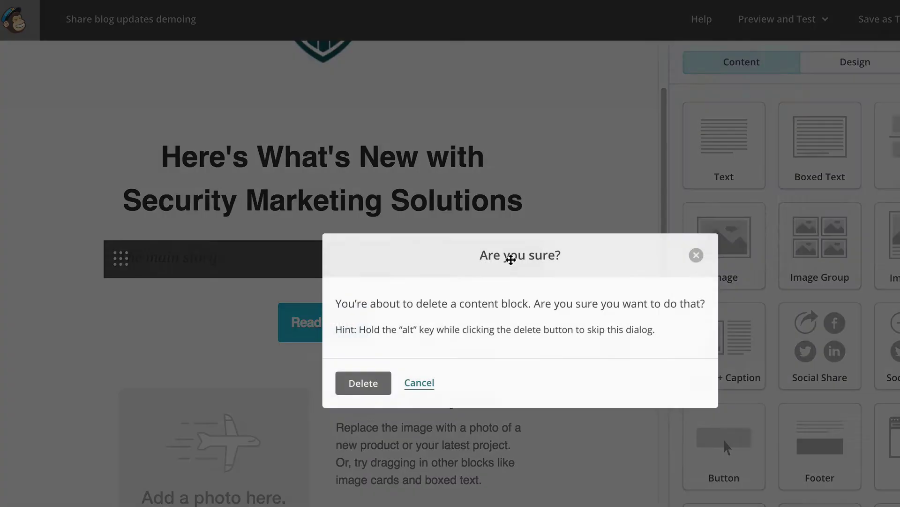
pyautogui.click(383, 380)
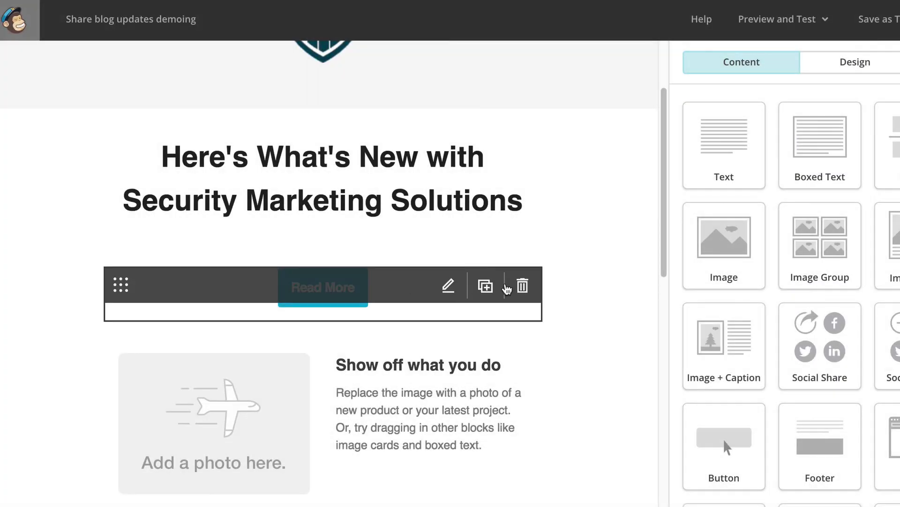
# - Delete the Read More button, Show off what you do and Make articles more visual blocks
pyautogui.click(518, 289)
pyautogui.click(378, 381)
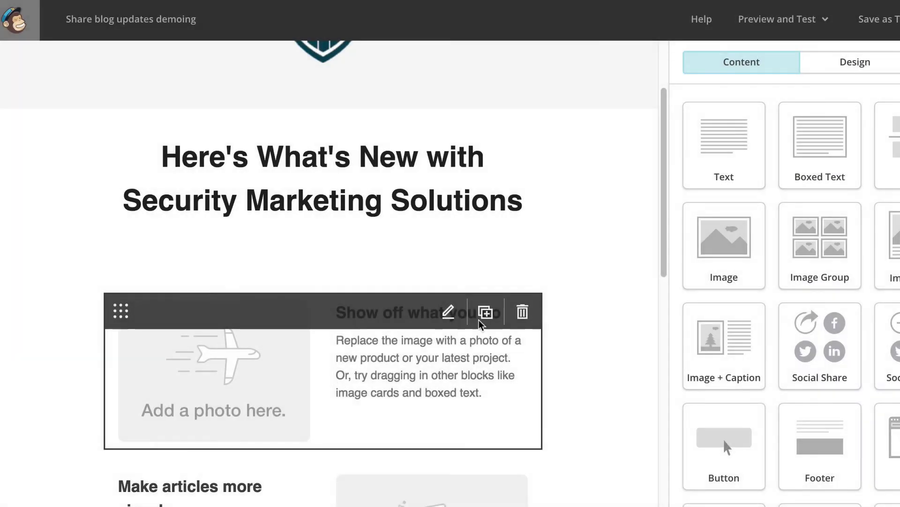
pyautogui.click(523, 313)
pyautogui.click(368, 384)
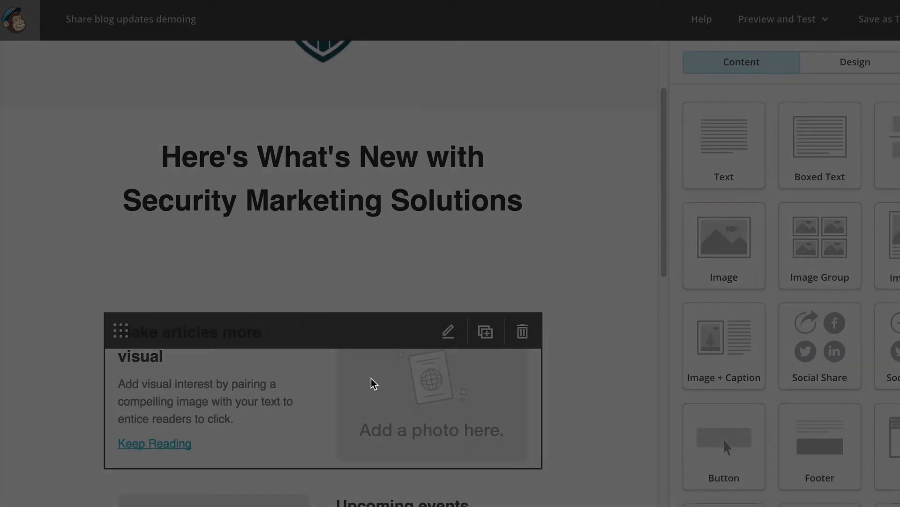
pyautogui.click(529, 330)
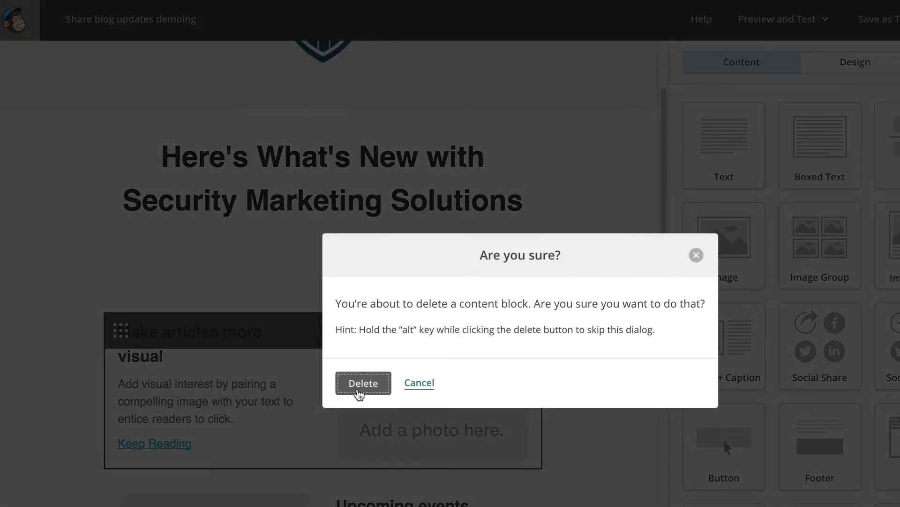
pyautogui.click(362, 387)
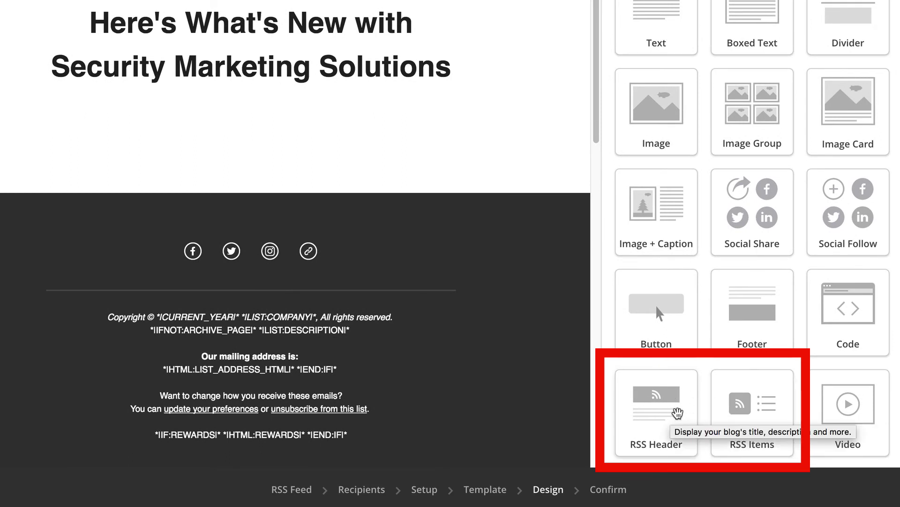
pyautogui.moveTo(676, 412); pyautogui.dragTo(280, 0)
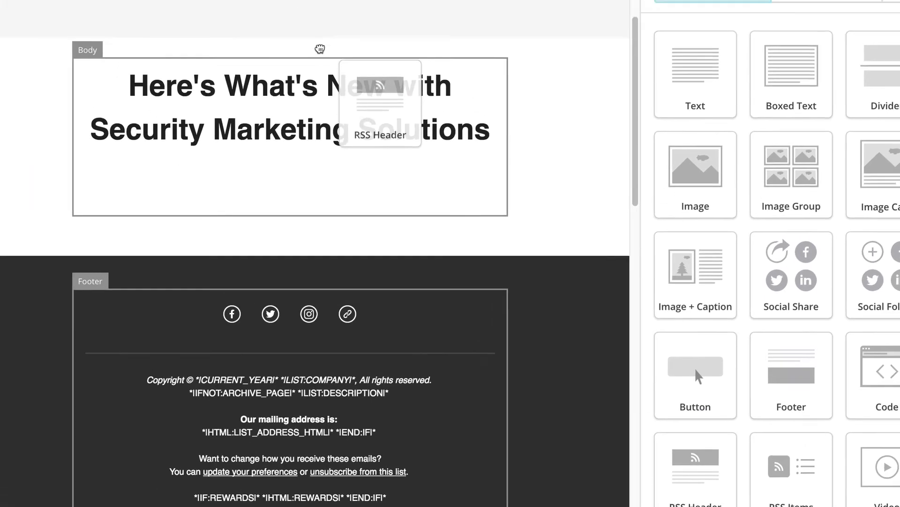
pyautogui.moveTo(320, 49); pyautogui.dragTo(210, 72)
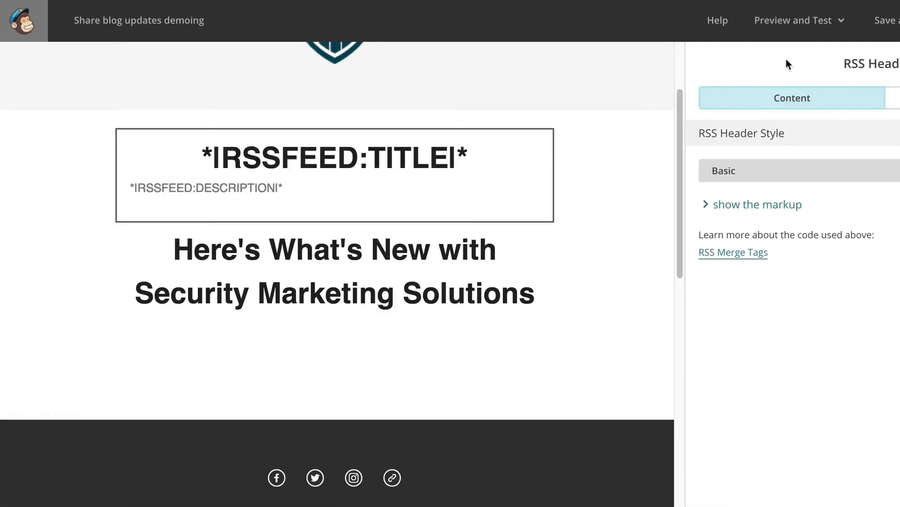
pyautogui.click(814, 24)
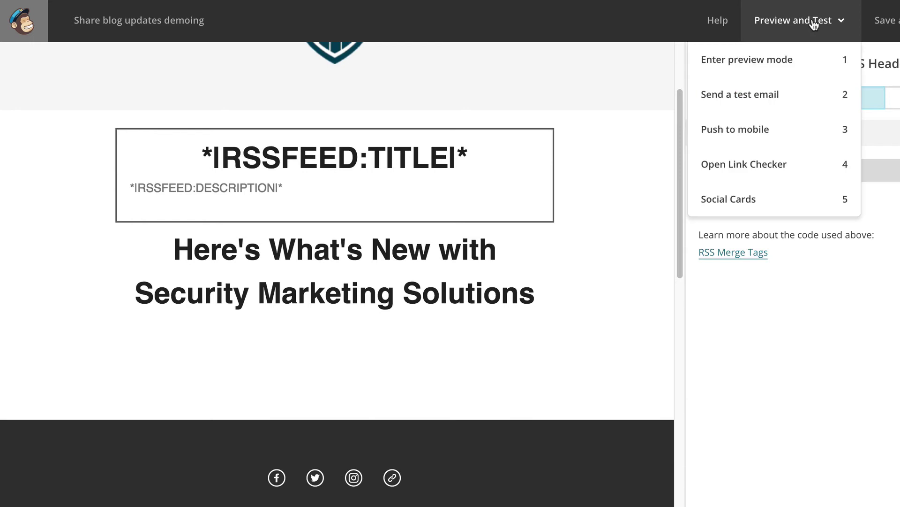
pyautogui.click(809, 68)
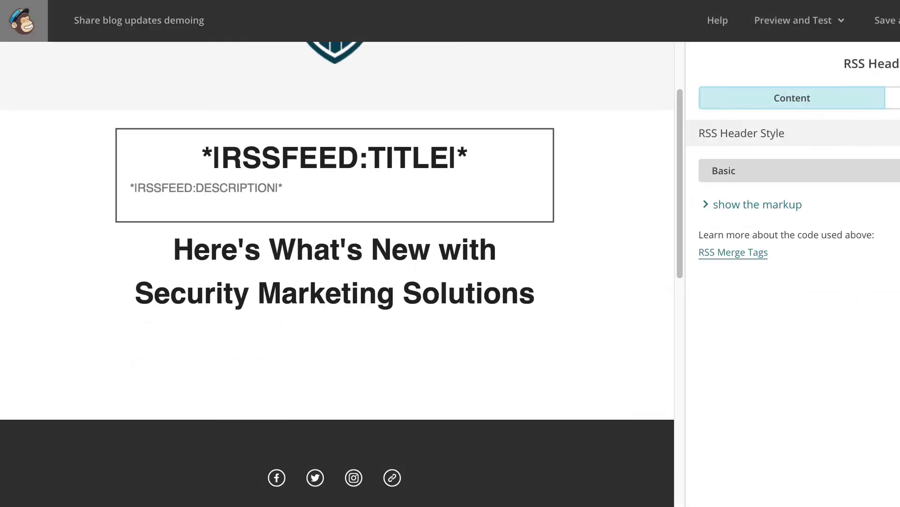
pyautogui.moveTo(493, 175)
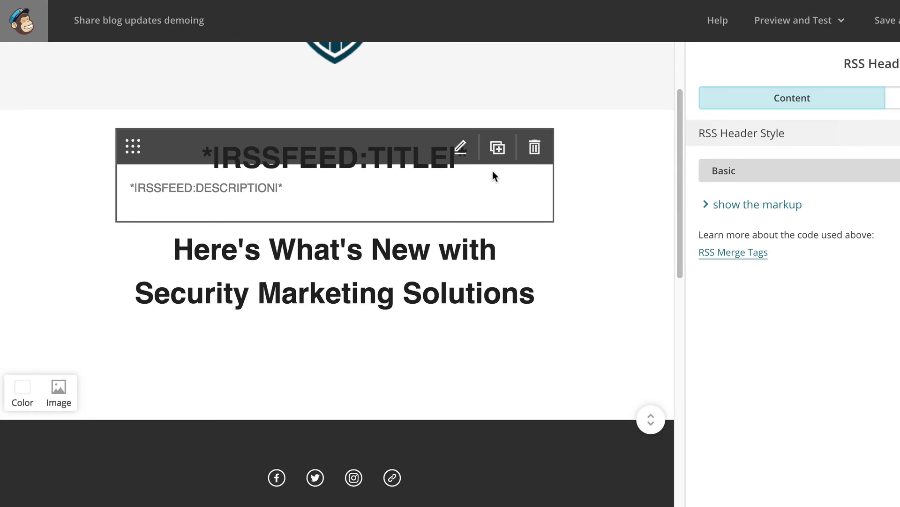
pyautogui.click(535, 149)
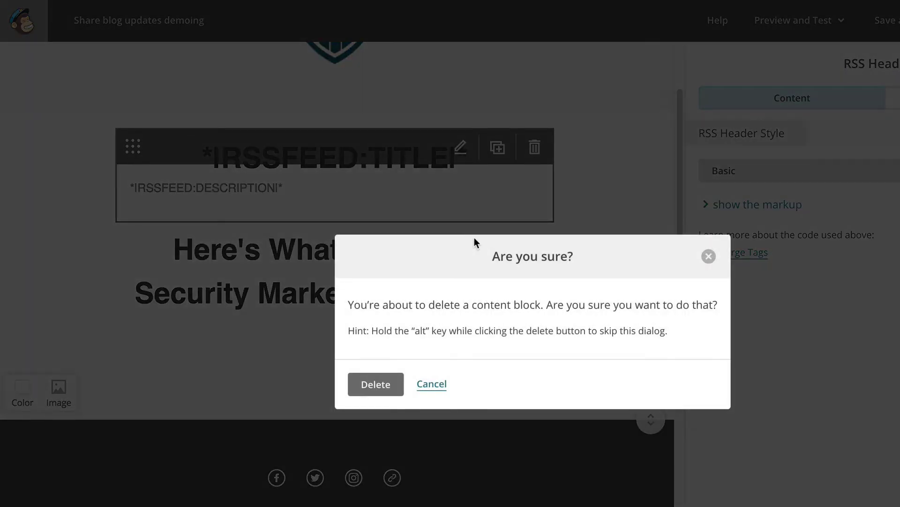
pyautogui.click(384, 385)
pyautogui.scroll(-3, 798, 458)
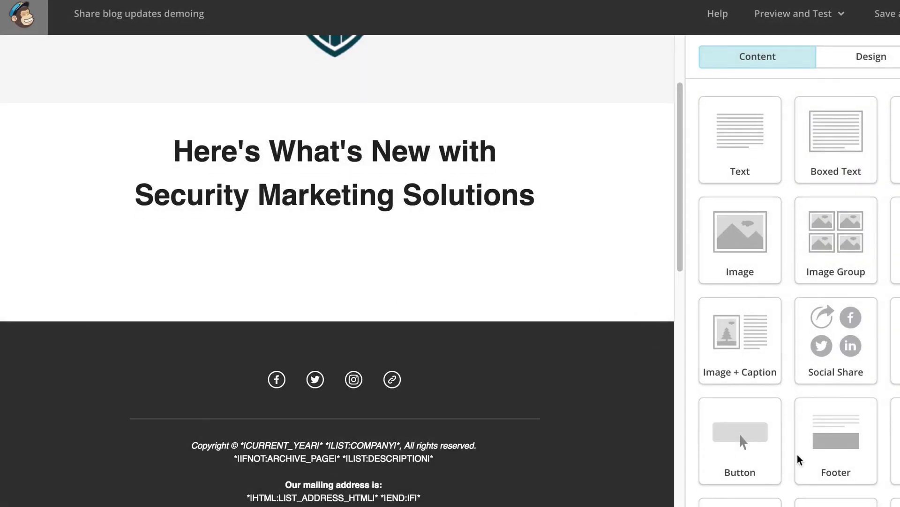
# - Add an RSS Items block below the headline and switch its style from Full Content to Custom
pyautogui.moveTo(844, 429); pyautogui.dragTo(331, 150)
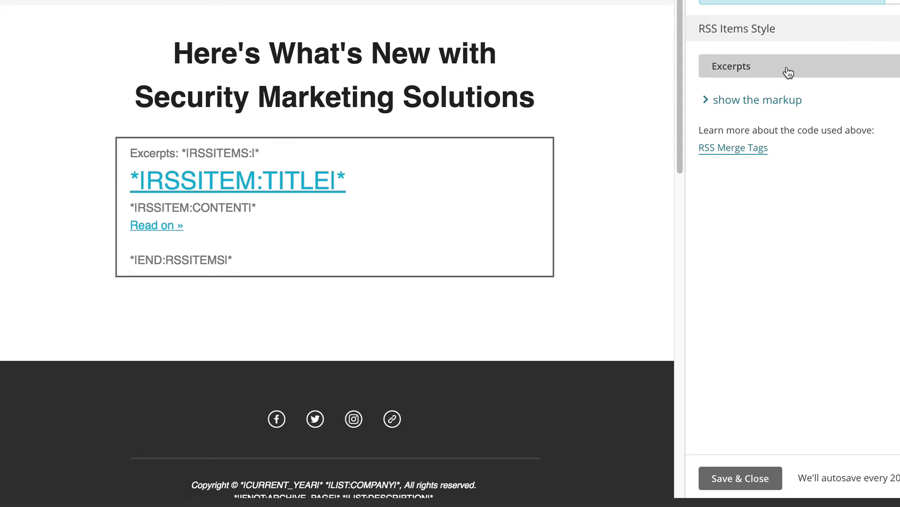
pyautogui.click(783, 87)
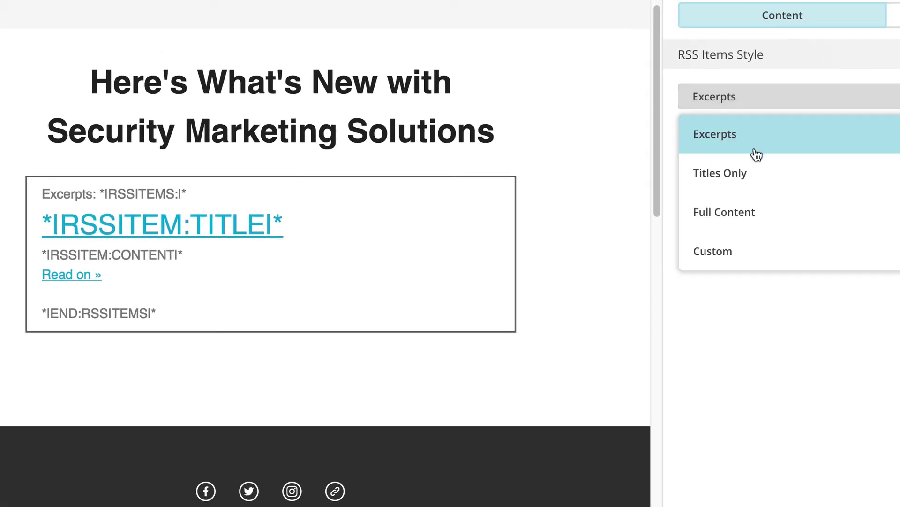
pyautogui.click(756, 181)
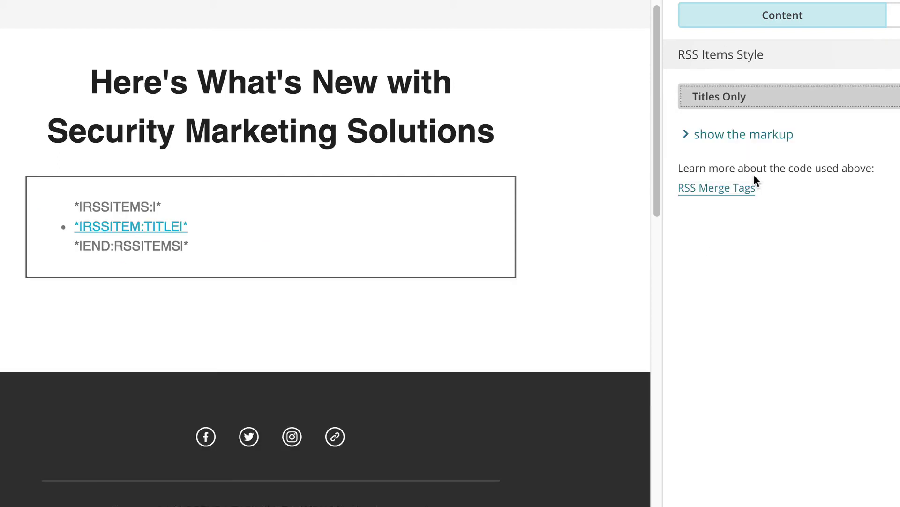
pyautogui.click(747, 101)
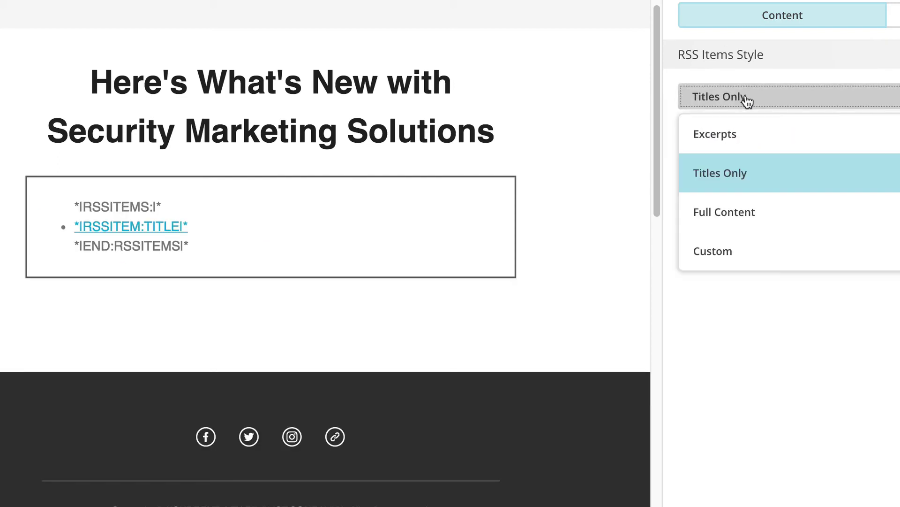
pyautogui.click(744, 214)
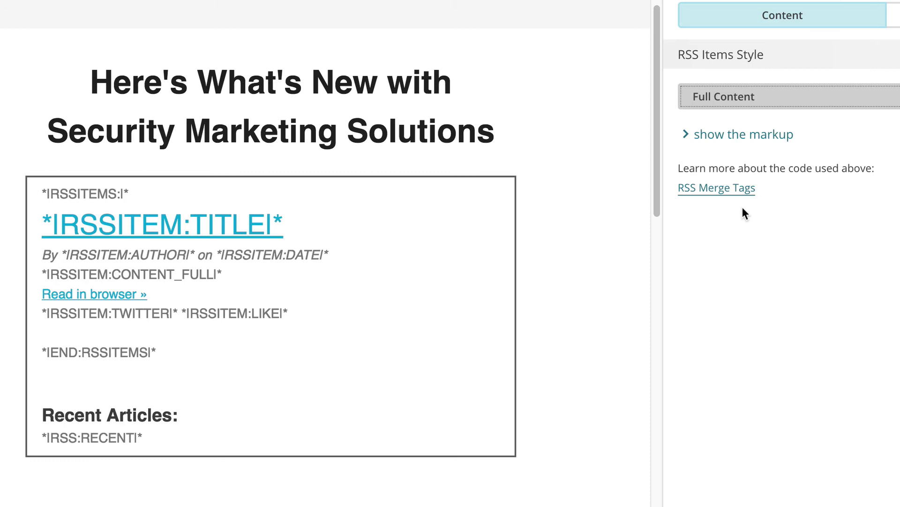
pyautogui.click(759, 93)
pyautogui.click(738, 248)
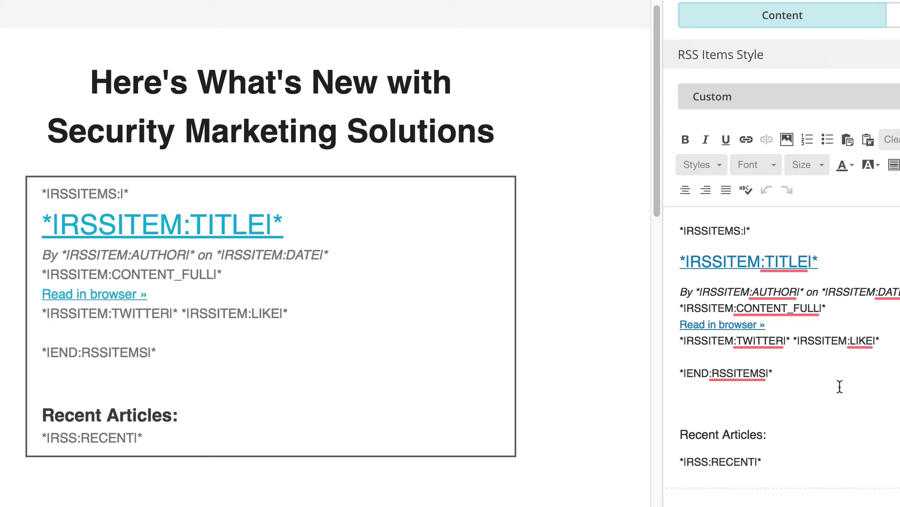
# - Open the RSS Merge Tags help link in a new browser tab
pyautogui.scroll(-2, 838, 422)
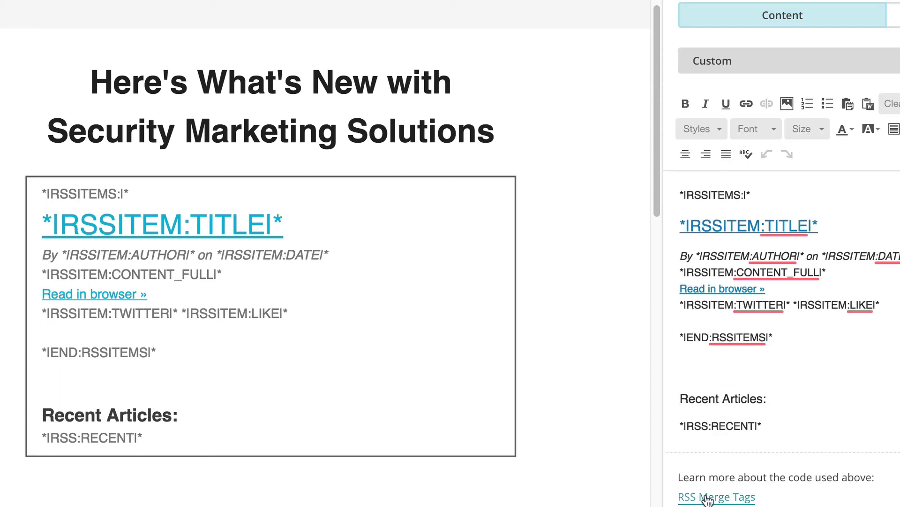
pyautogui.rightClick(736, 501)
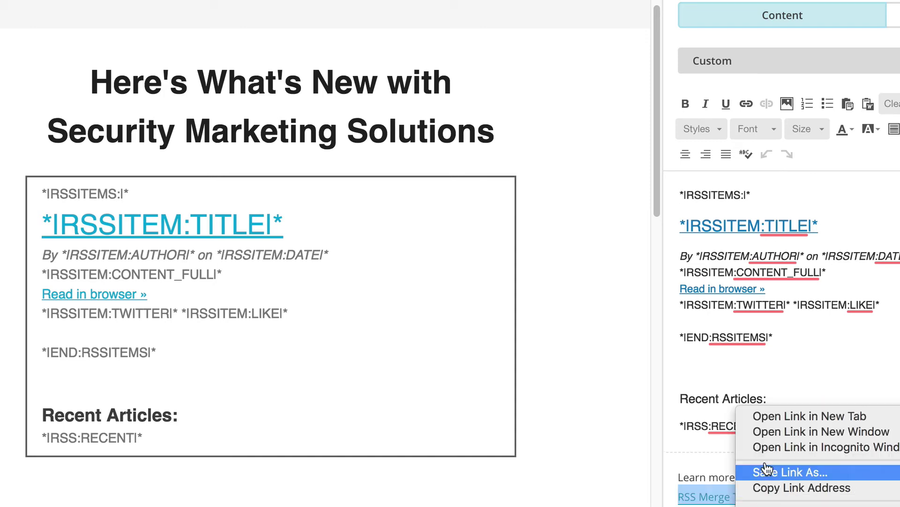
pyautogui.click(786, 415)
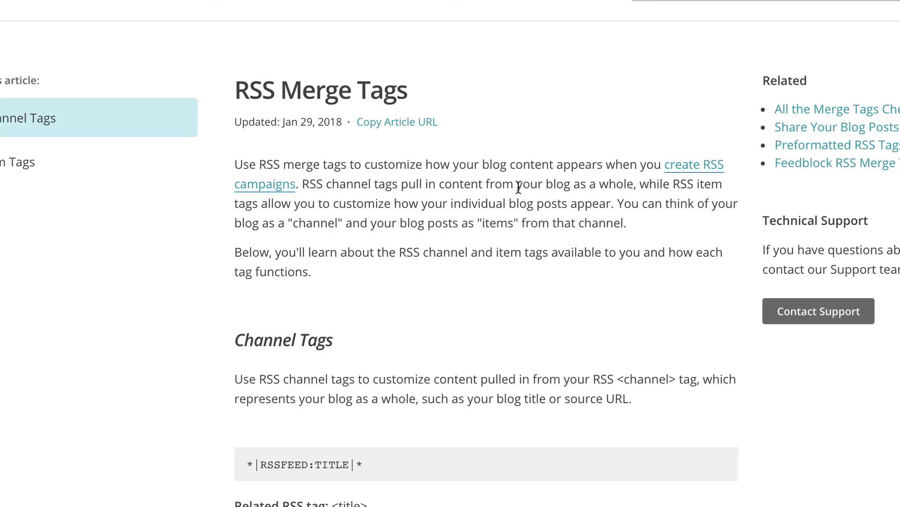
pyautogui.scroll(-5, 518, 186)
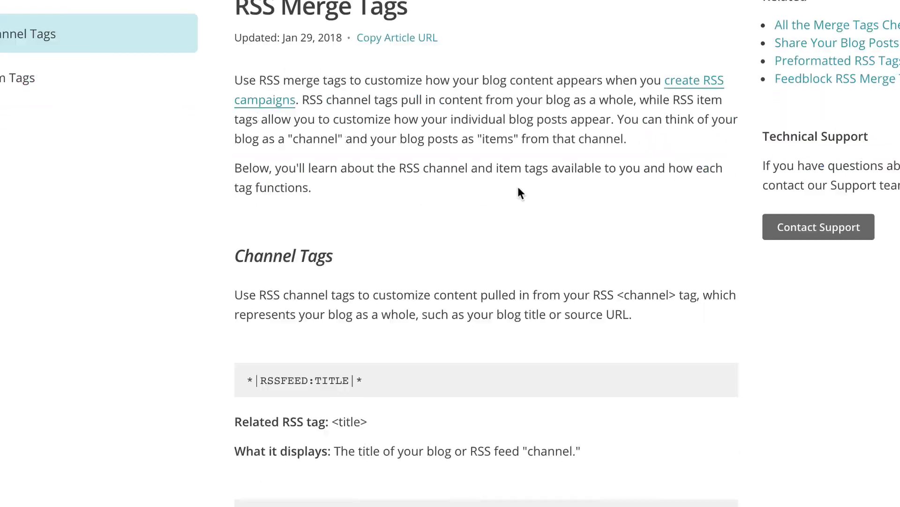
pyautogui.scroll(-3, 518, 187)
pyautogui.scroll(-8, 518, 187)
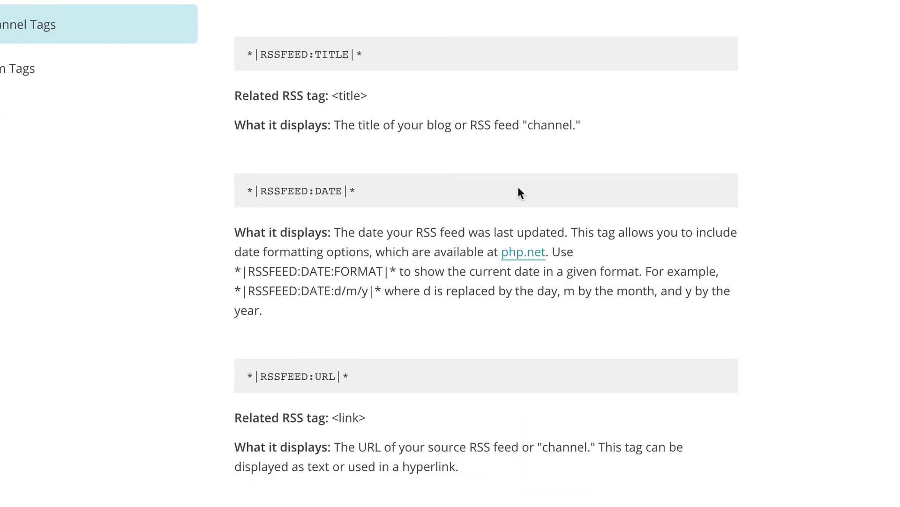
pyautogui.scroll(-5, 518, 186)
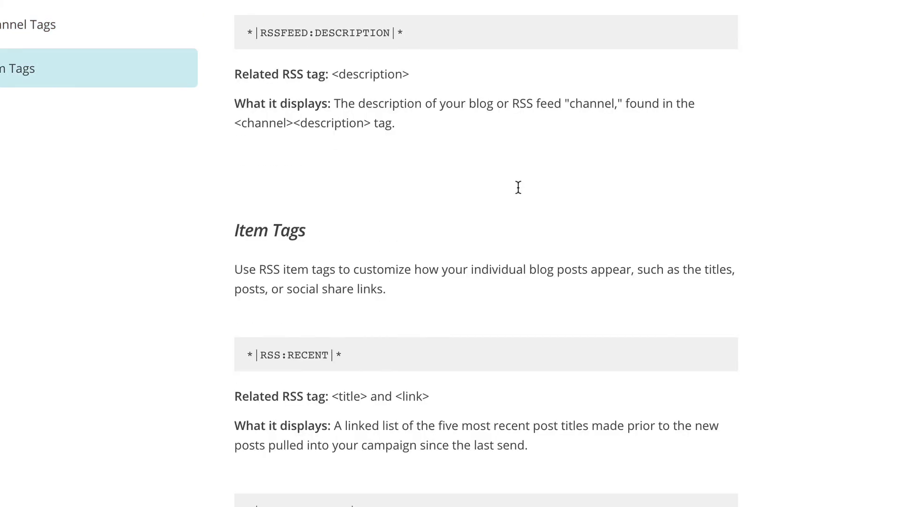
pyautogui.scroll(-2, 518, 187)
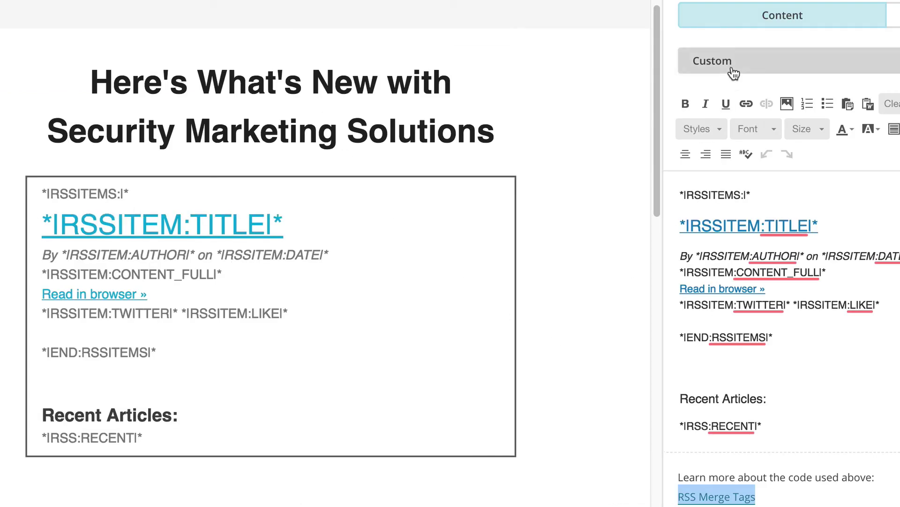
# - Set the RSS Items style back to Full Content and view the email in preview mode
pyautogui.click(701, 65)
pyautogui.click(737, 183)
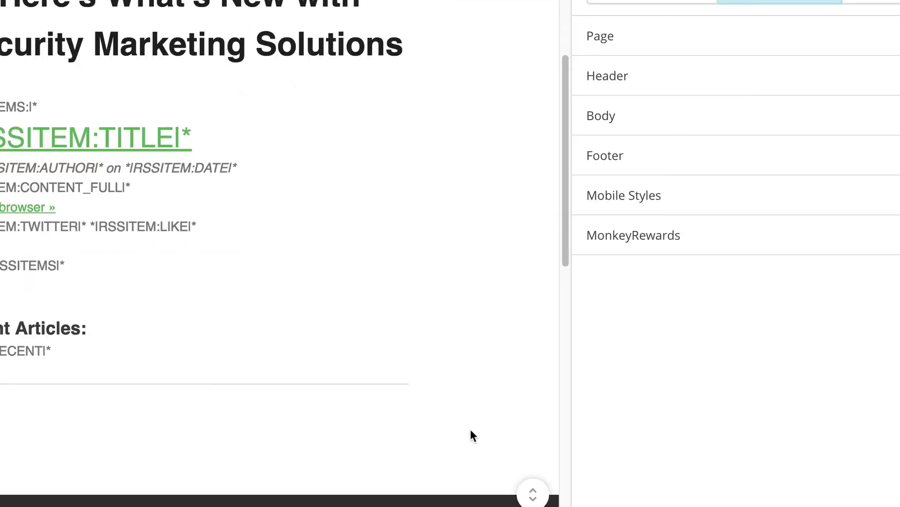
pyautogui.scroll(5, 471, 430)
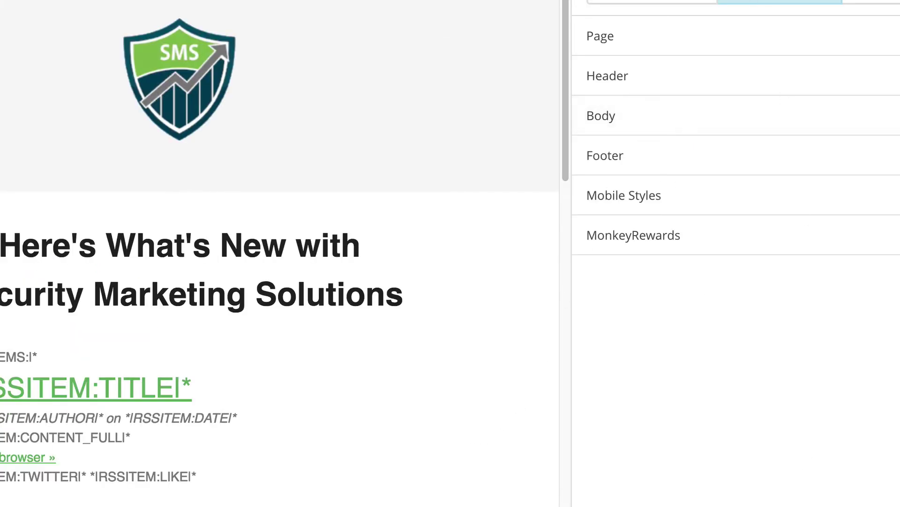
pyautogui.click(624, 5)
pyautogui.click(633, 14)
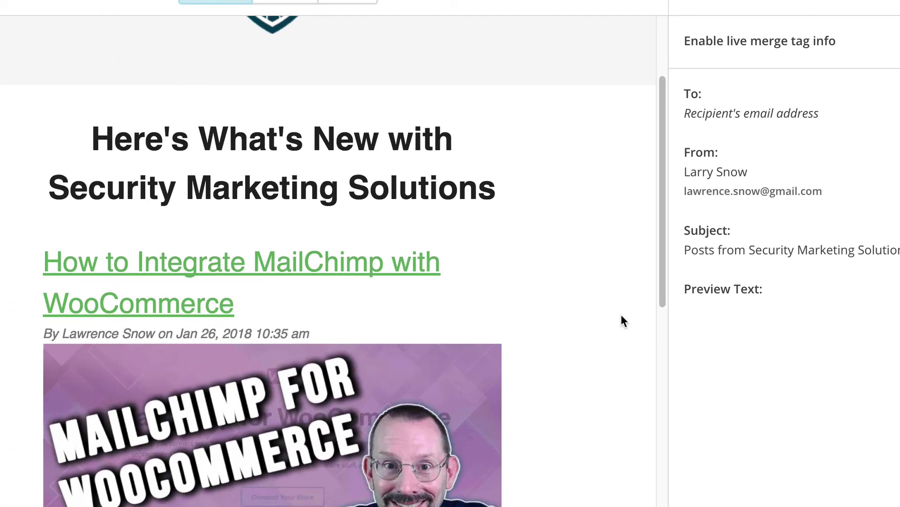
pyautogui.scroll(-4, 621, 315)
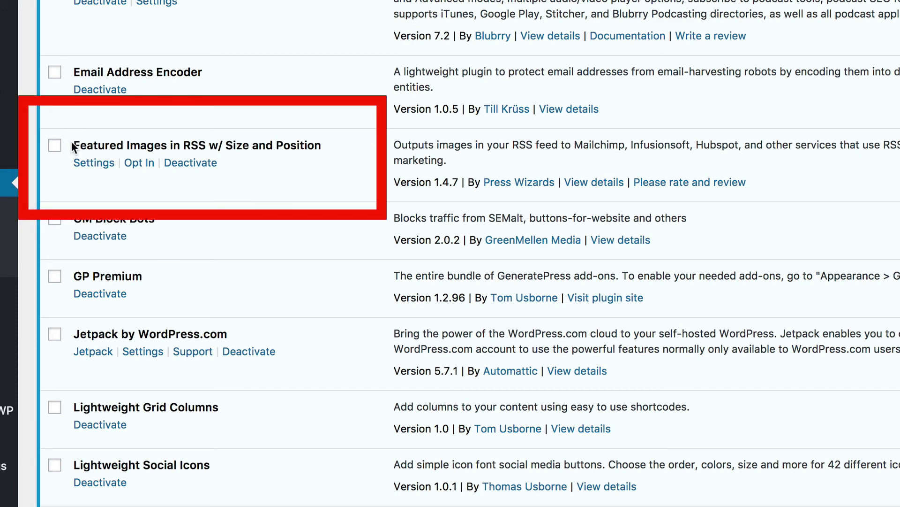
# - Open the Featured Images in RSS w/ Size and Position settings, keeping the feed image size at medium
pyautogui.moveTo(71, 144); pyautogui.dragTo(332, 153)
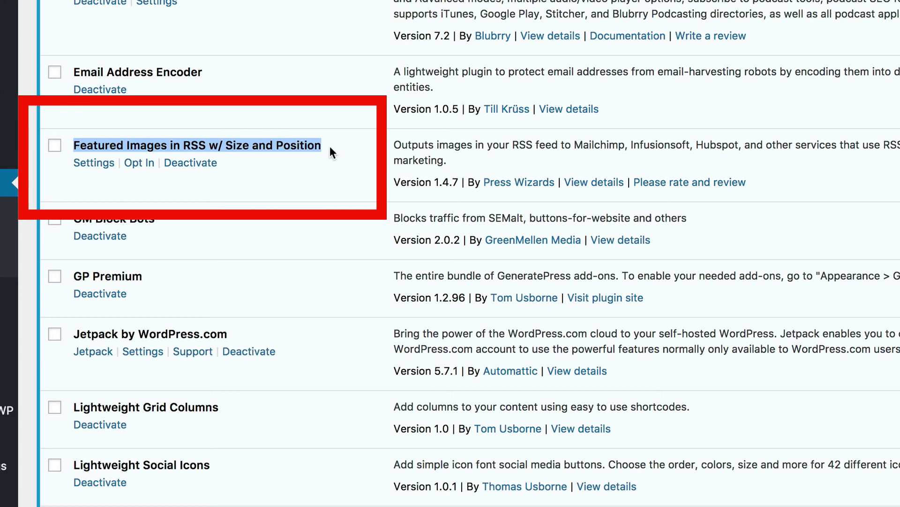
pyautogui.click(94, 164)
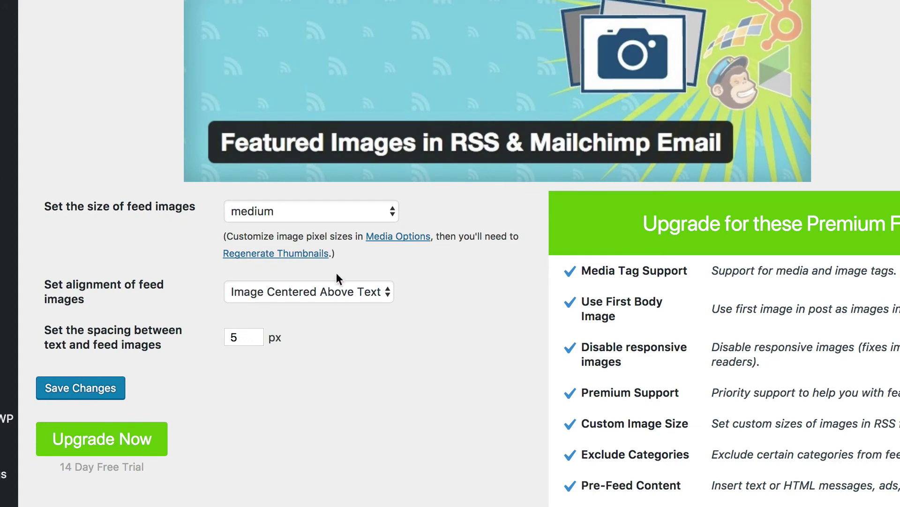
pyautogui.scroll(-1, 476, 360)
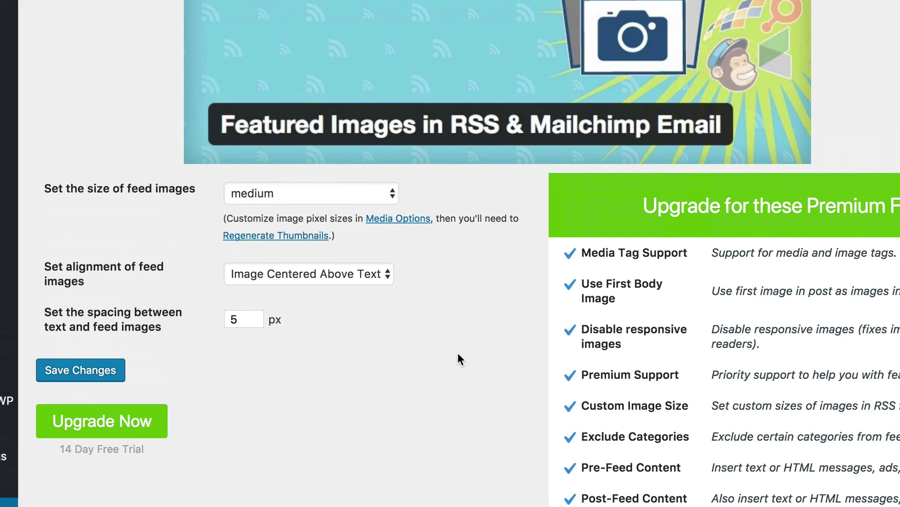
pyautogui.click(394, 192)
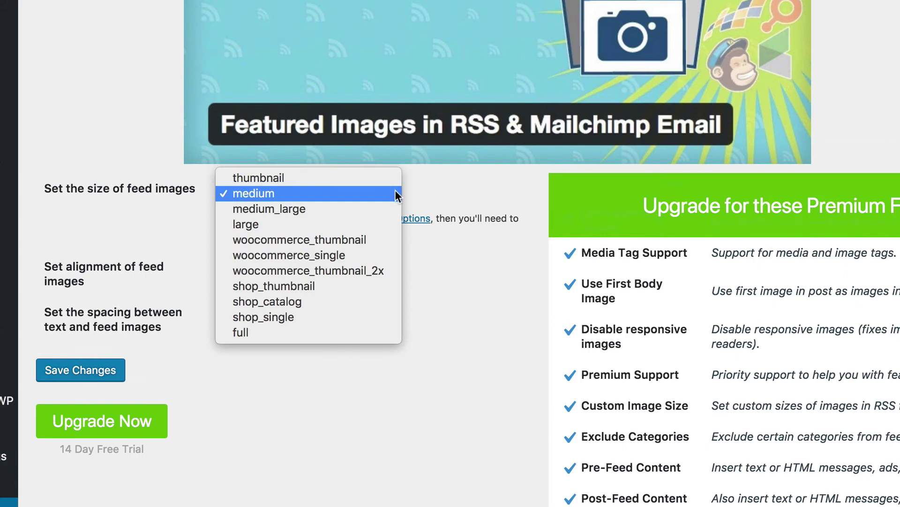
pyautogui.click(395, 192)
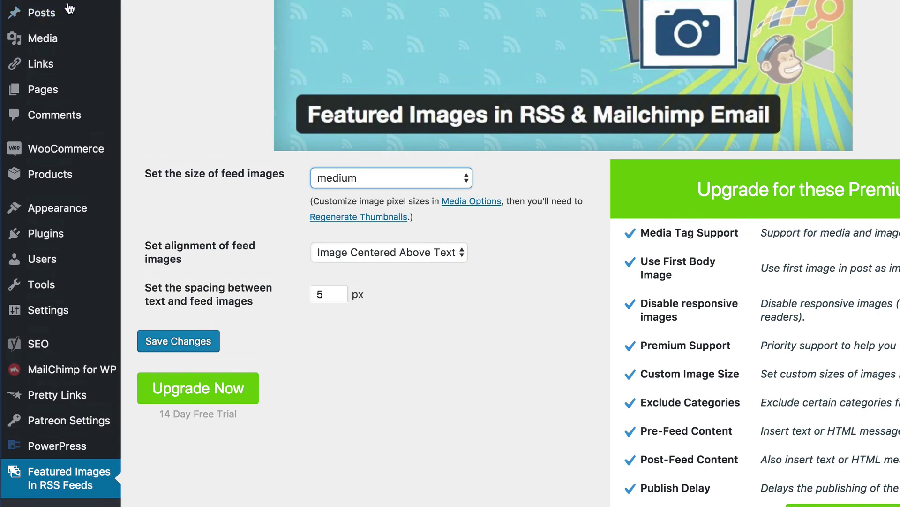
# - Edit the How to Integrate MailChimp with WooCommerce post and drag its Excerpt box taller
pyautogui.moveTo(54, 14)
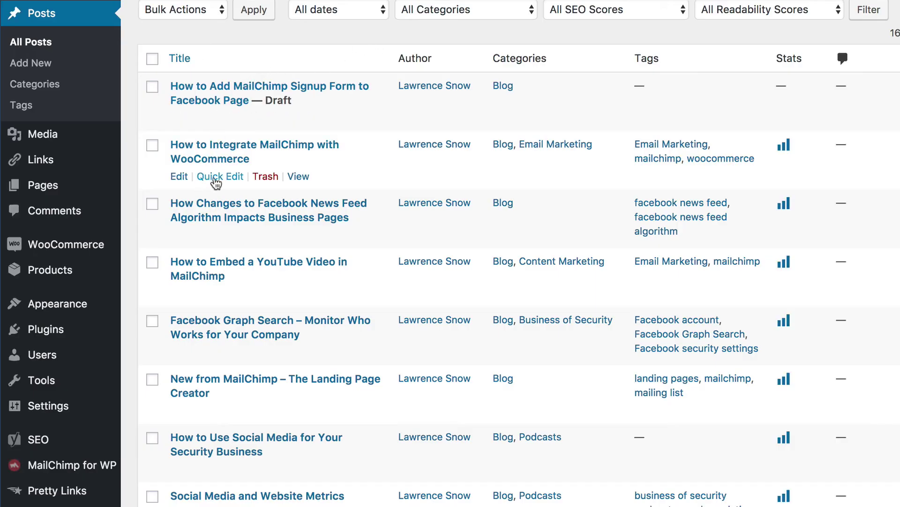
pyautogui.click(175, 178)
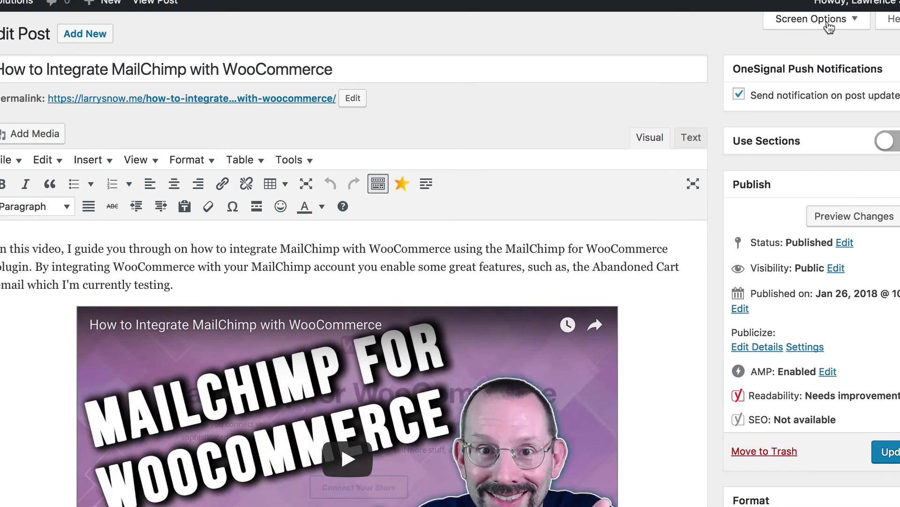
pyautogui.click(828, 22)
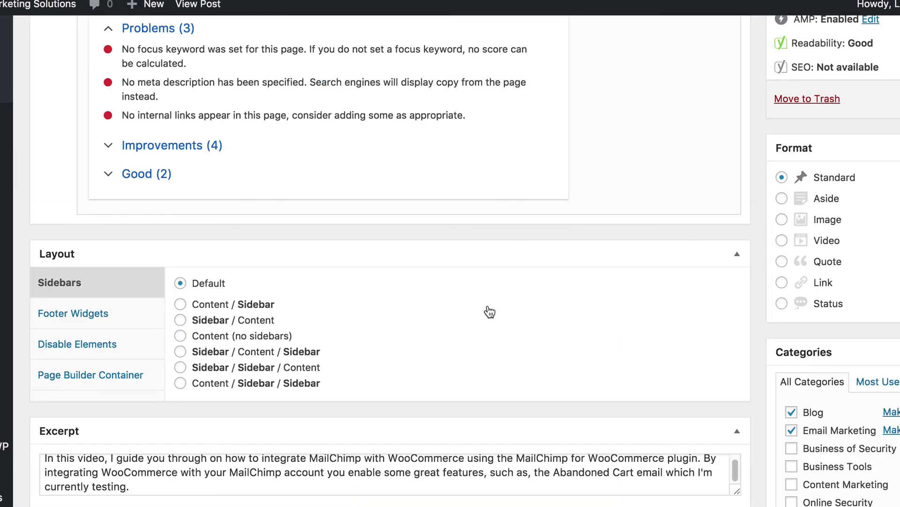
pyautogui.scroll(-1, 453, 308)
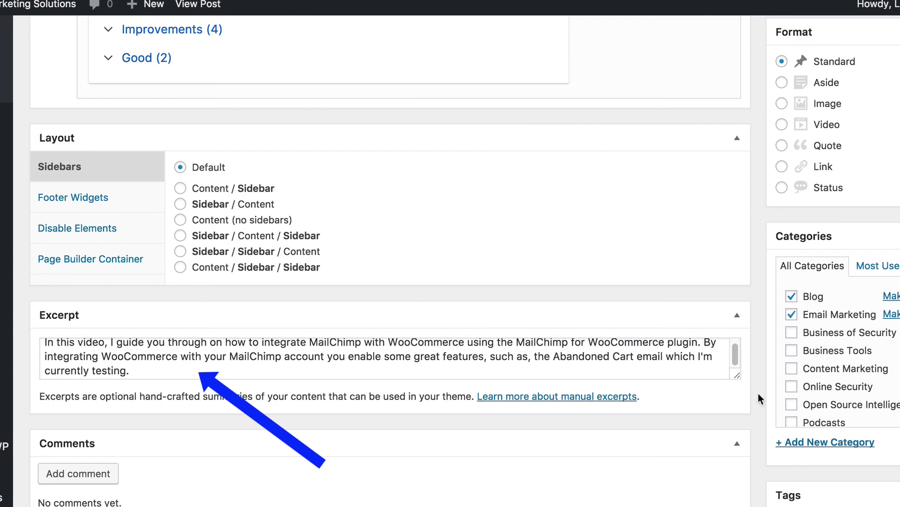
pyautogui.moveTo(736, 373); pyautogui.dragTo(741, 416)
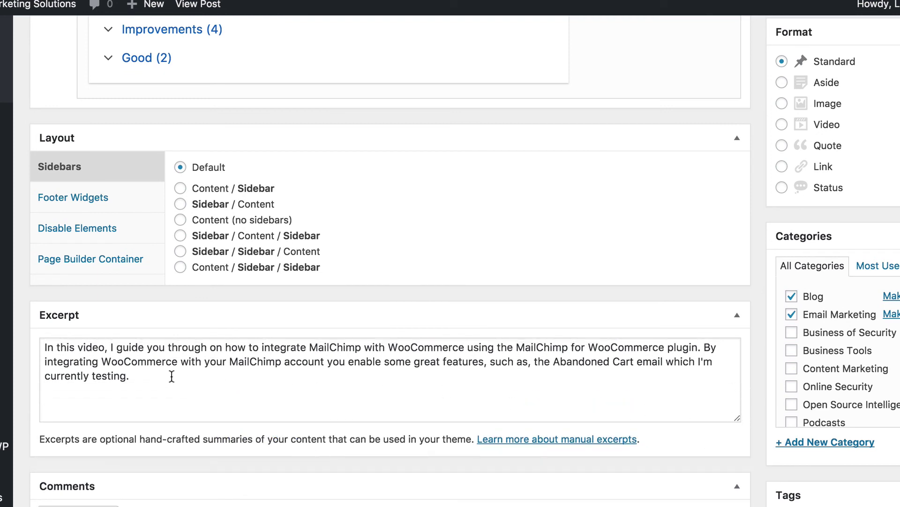
pyautogui.scroll(3, 171, 376)
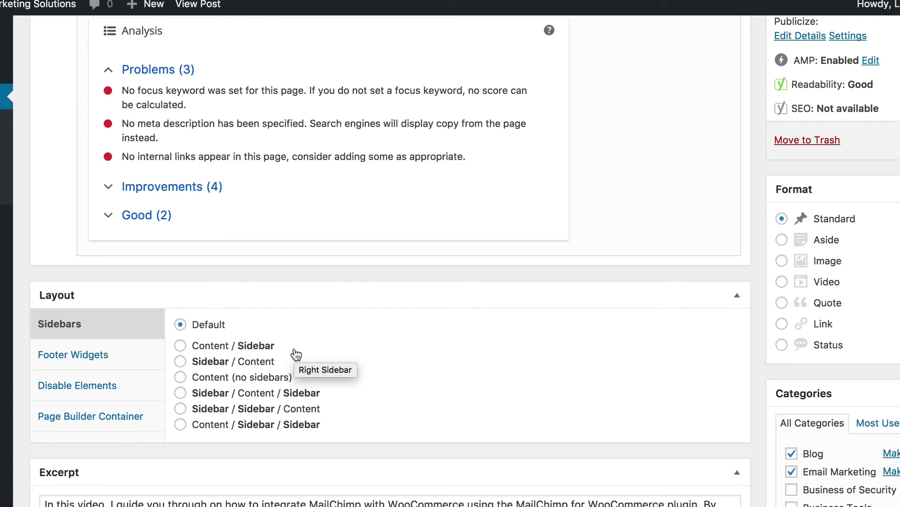
pyautogui.scroll(7, 202, 10)
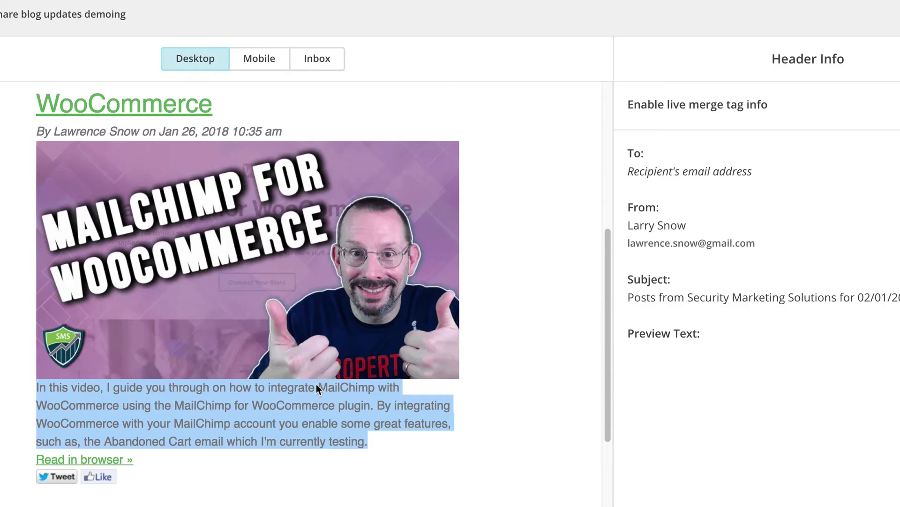
# - Highlight the post's excerpt paragraph under the featured image in the Mailchimp preview
pyautogui.click(203, 417)
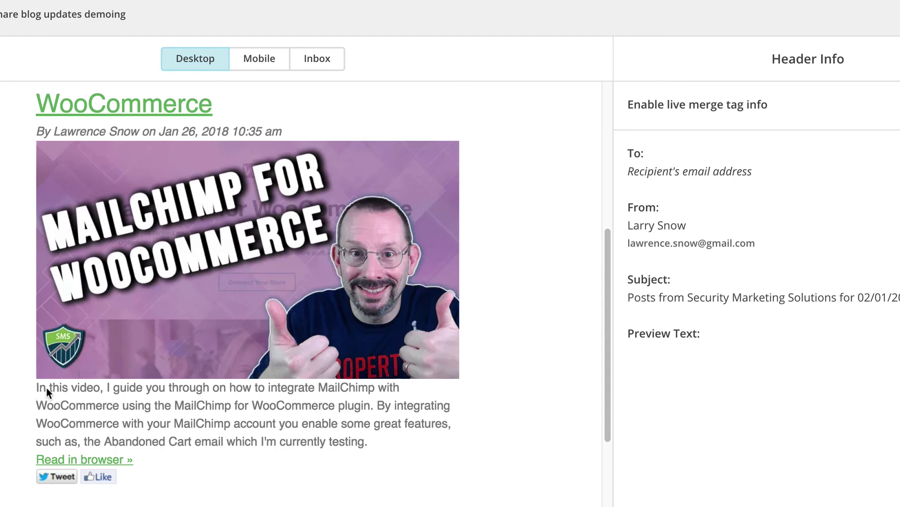
pyautogui.moveTo(47, 387); pyautogui.dragTo(390, 443)
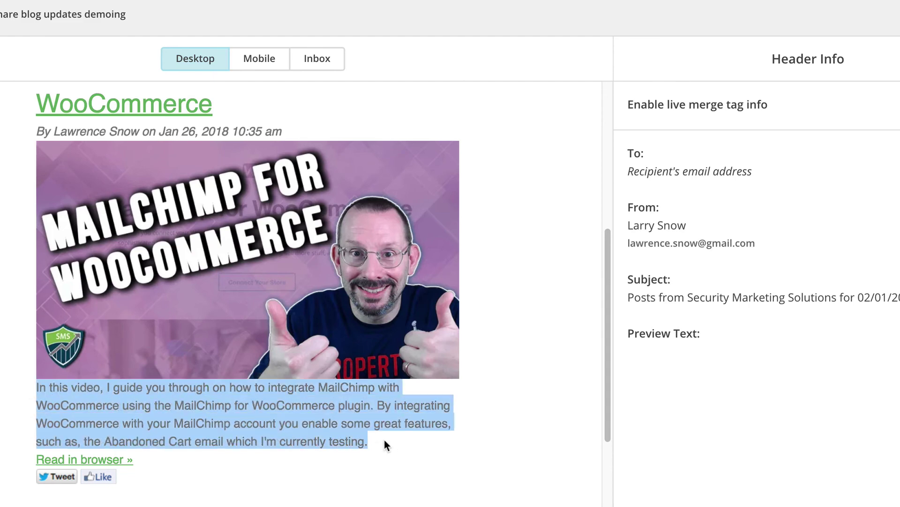